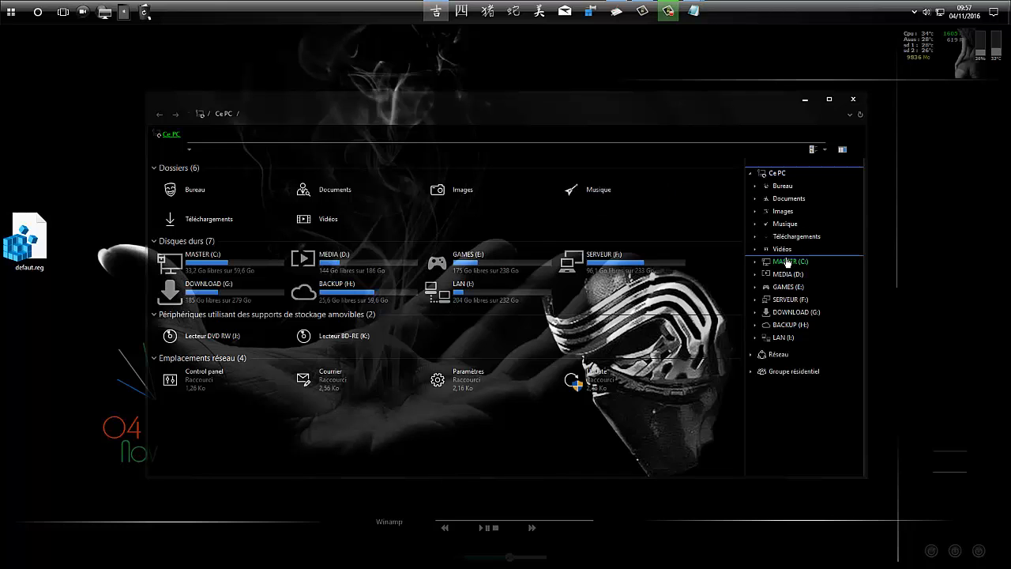
# Step: View the folder icons on the MASTER (C:) drive and in its expanded folder tree, and close the window
pyautogui.click(787, 263)
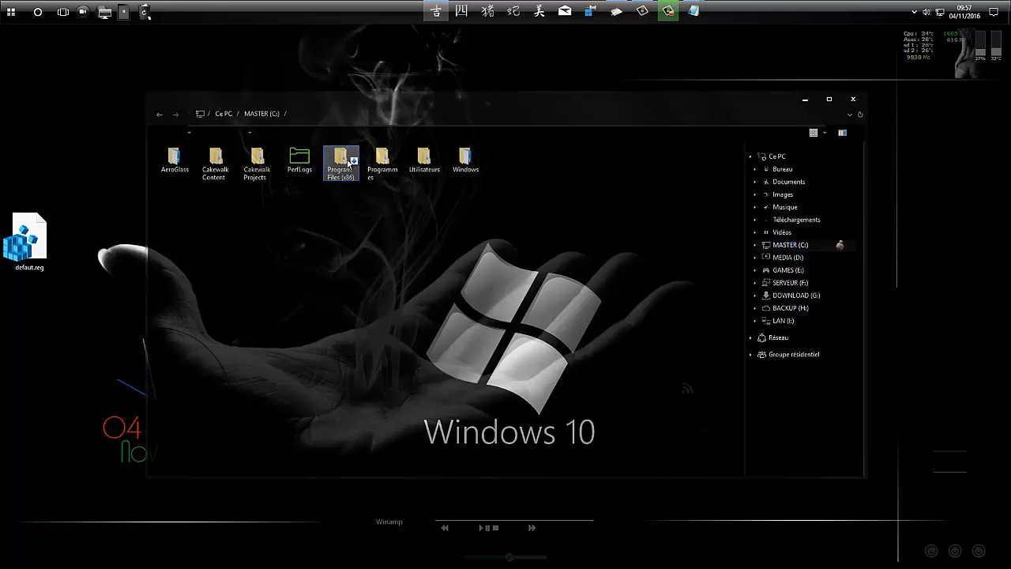
pyautogui.click(755, 245)
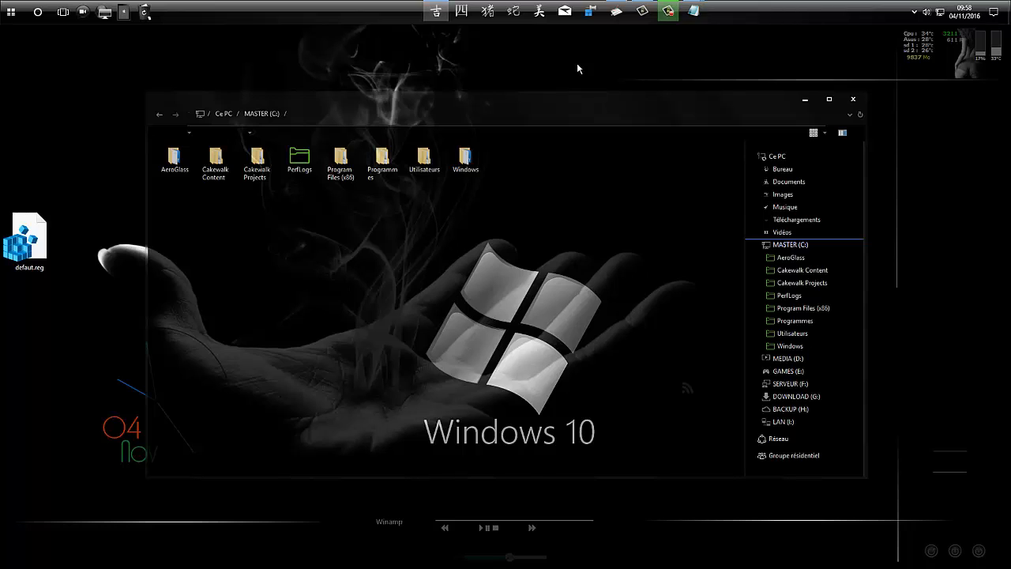
pyautogui.click(853, 101)
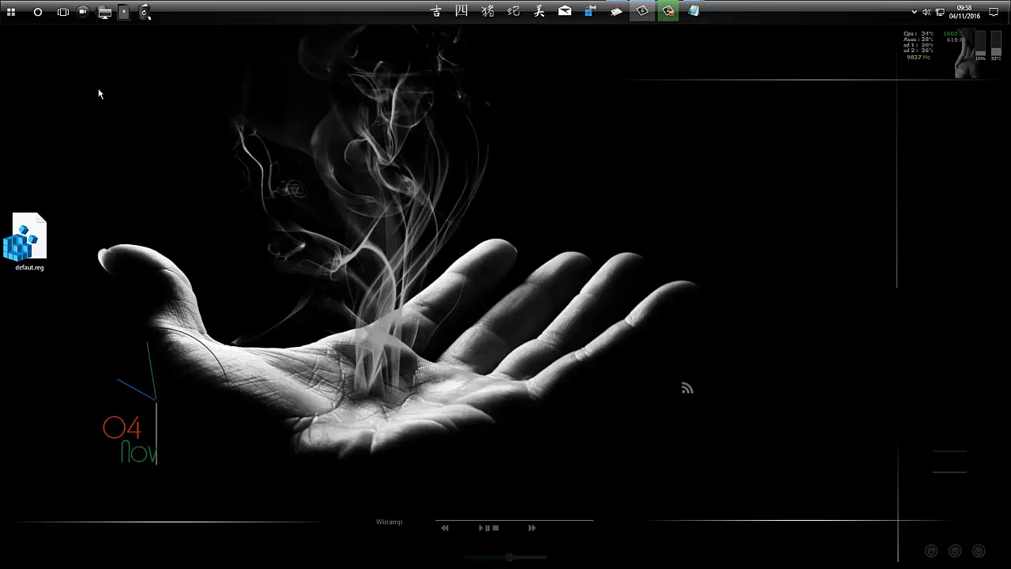
# Step: Launch the Registry Editor by running the regedit command
pyautogui.rightClick(11, 15)
pyautogui.click(79, 255)
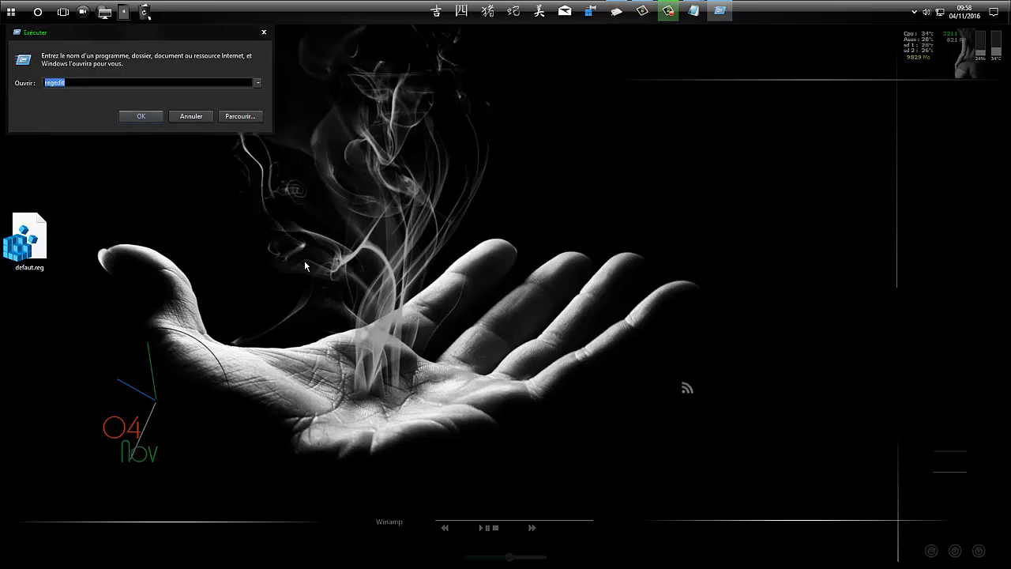
pyautogui.click(140, 116)
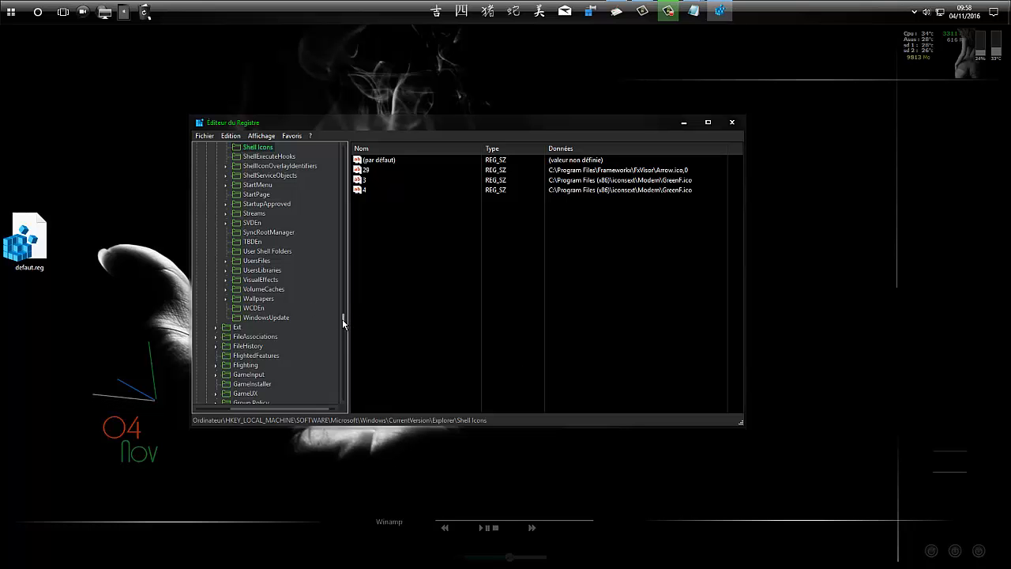
# Step: Go to the registry key HKEY_LOCAL_MACHINE\SOFTWARE\Microsoft\Windows, starting from the root of the tree
pyautogui.moveTo(342, 319); pyautogui.dragTo(314, 125)
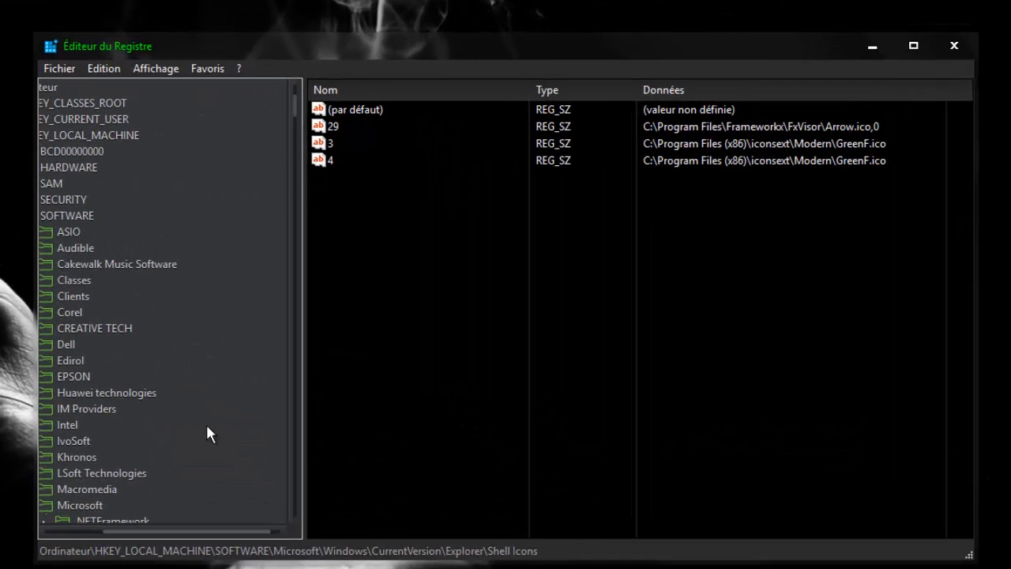
pyautogui.moveTo(158, 526); pyautogui.dragTo(108, 528)
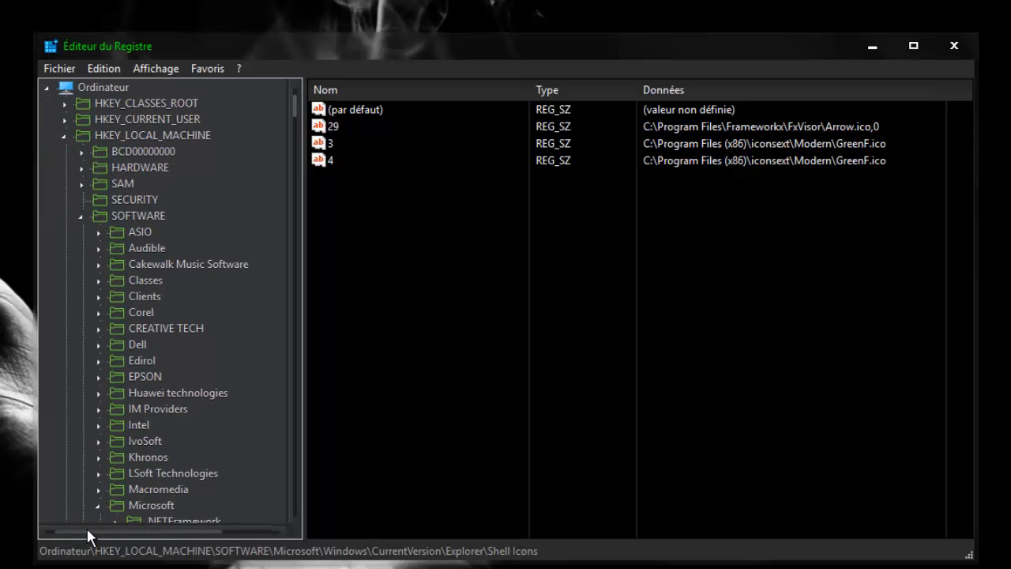
pyautogui.click(101, 88)
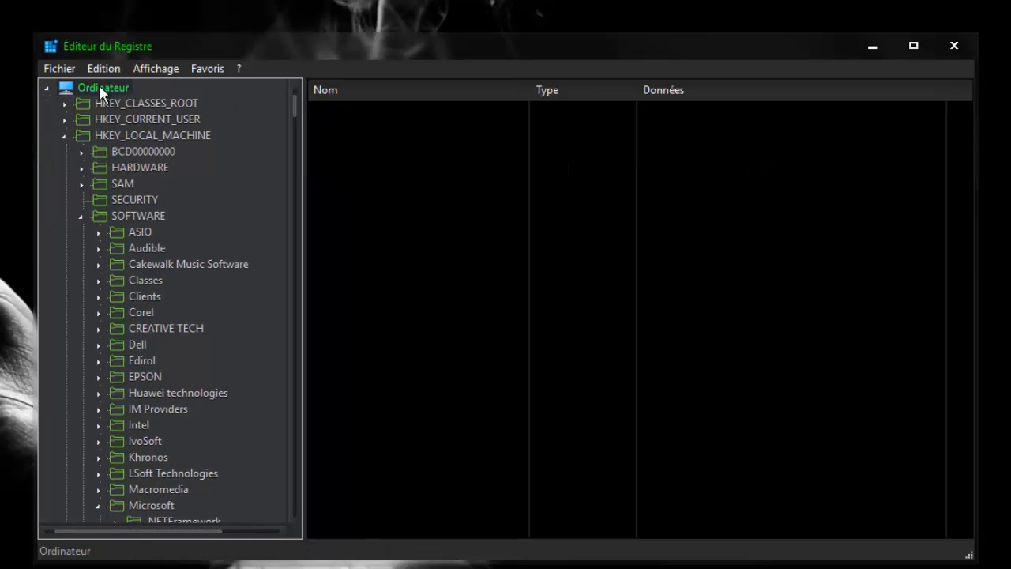
pyautogui.click(155, 141)
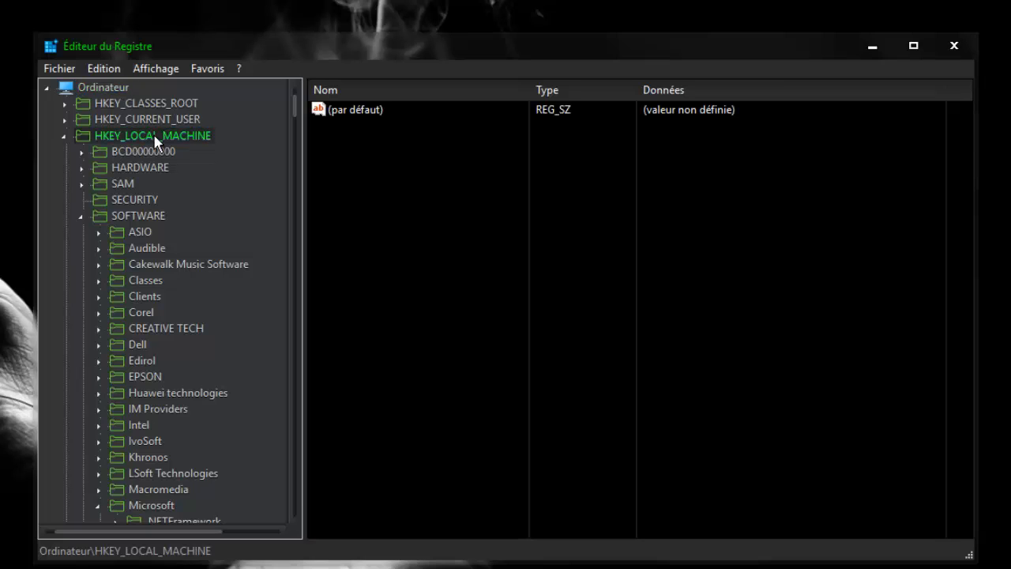
pyautogui.click(160, 215)
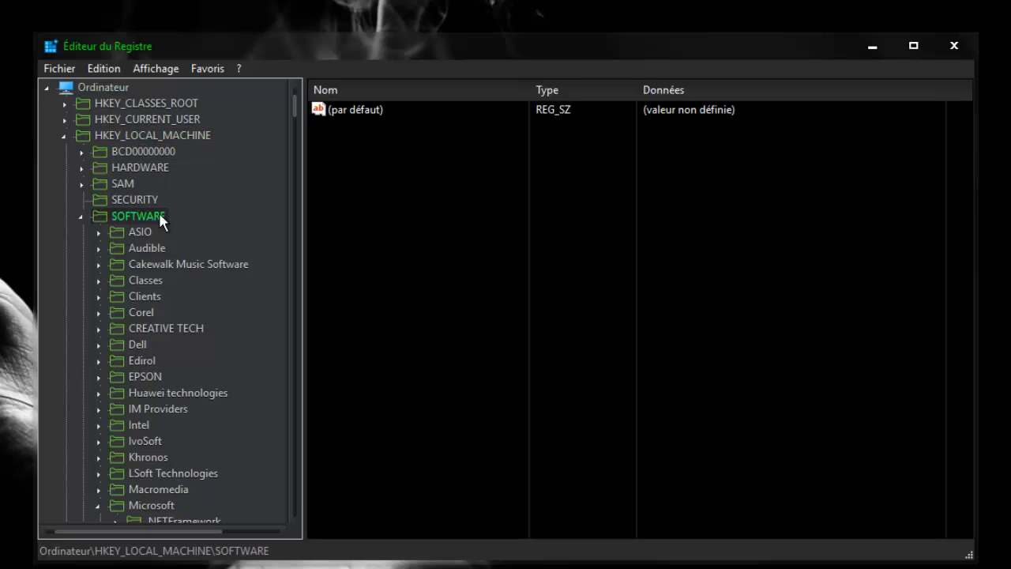
pyautogui.click(155, 505)
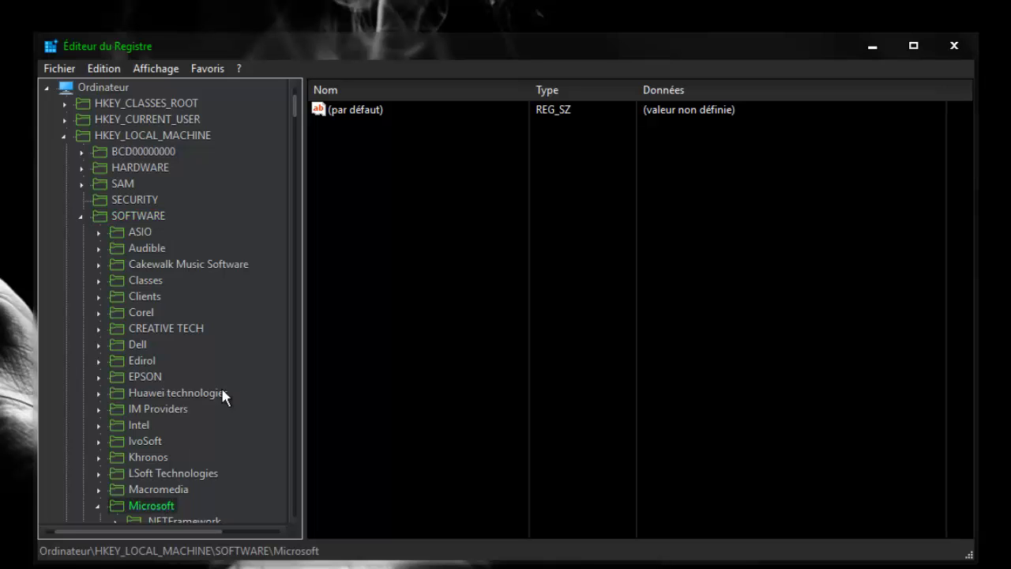
pyautogui.scroll(-5, 226, 372)
pyautogui.write('windows')
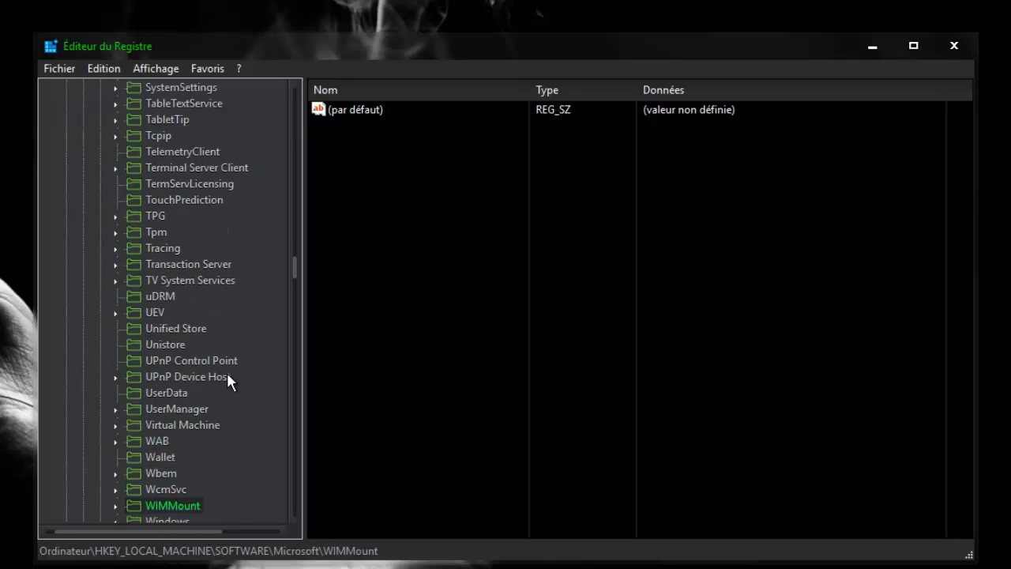
pyautogui.press('Right')
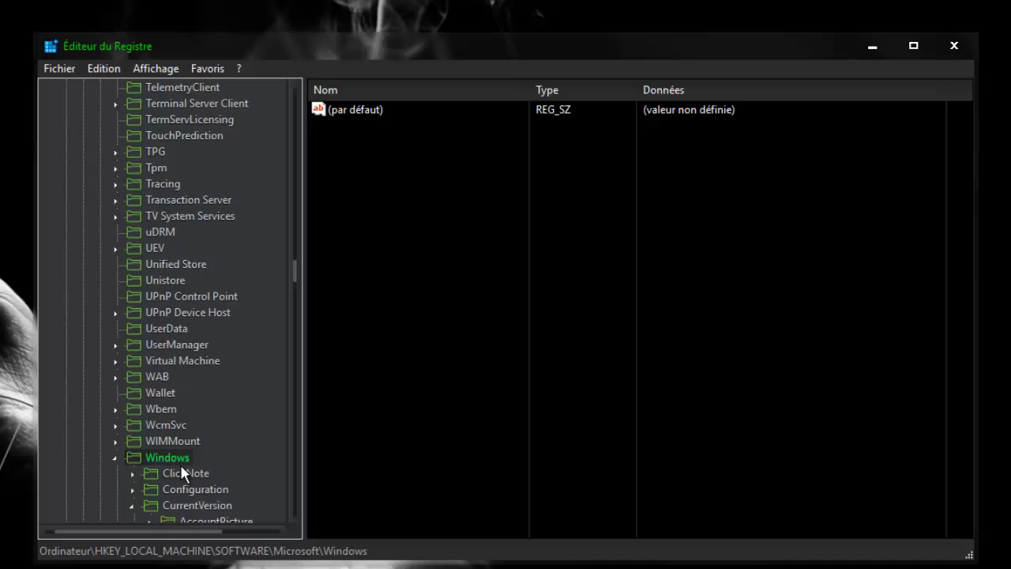
# Step: Open the Shell Icons key located under CurrentVersion\Explorer
pyautogui.scroll(-6, 219, 428)
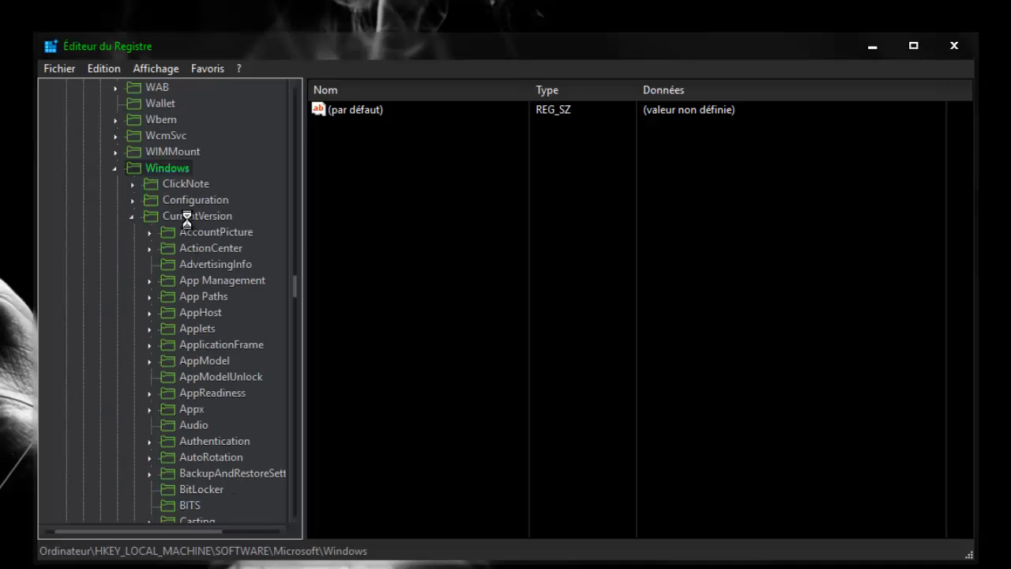
pyautogui.click(186, 218)
pyautogui.scroll(-3, 234, 401)
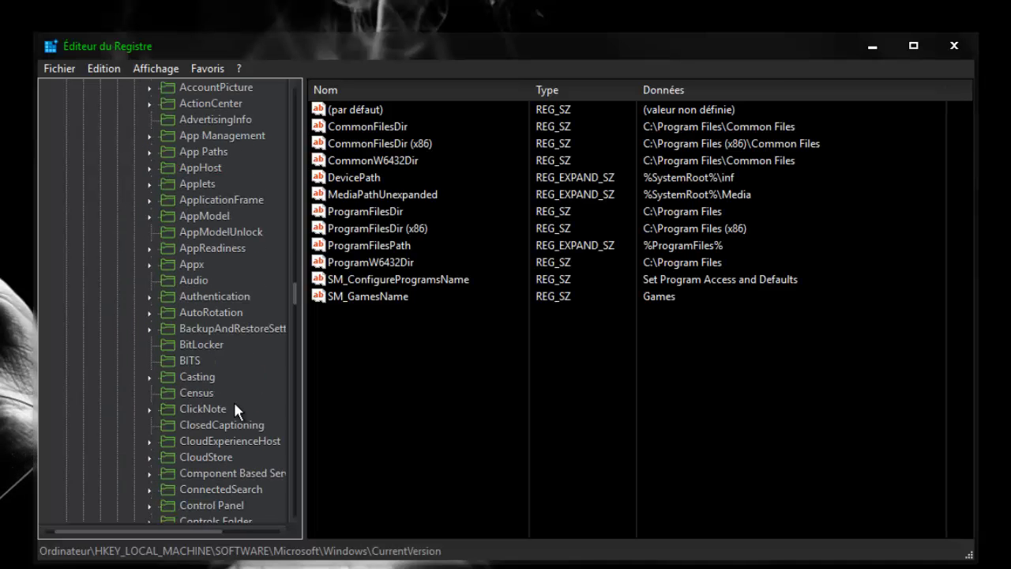
pyautogui.scroll(-7, 234, 401)
pyautogui.click(187, 408)
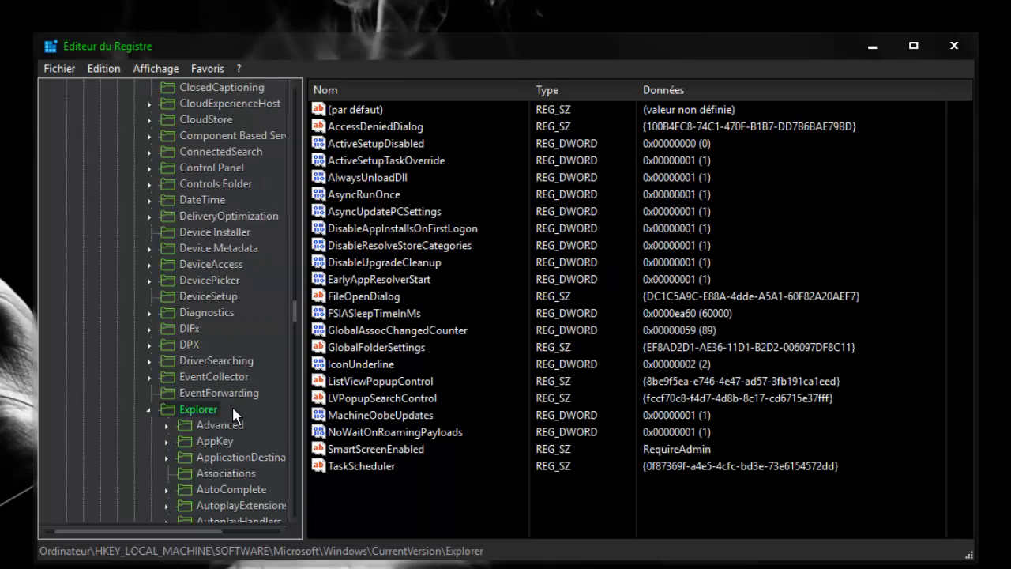
pyautogui.scroll(-7, 232, 406)
pyautogui.scroll(-12, 232, 406)
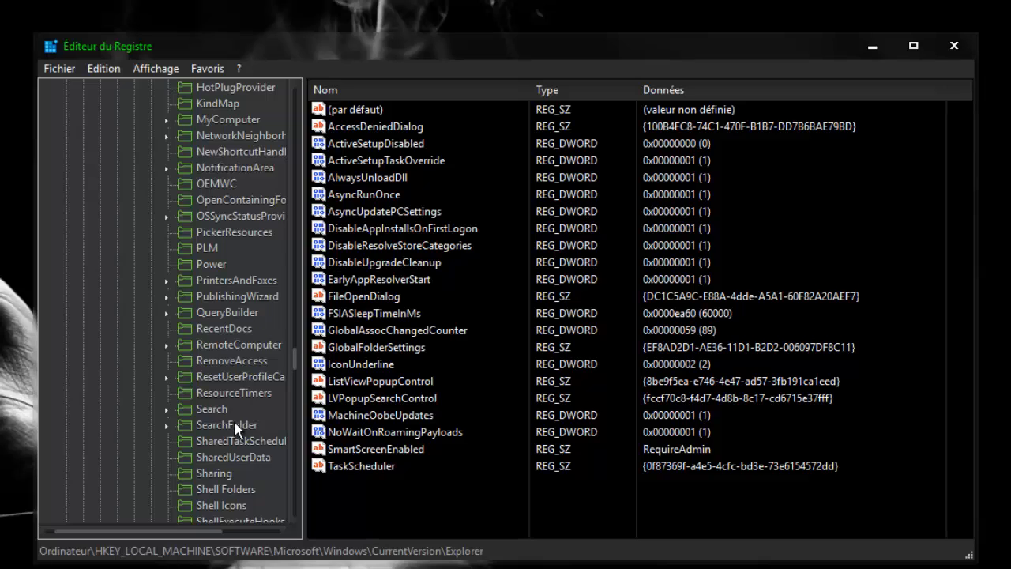
pyautogui.scroll(-1, 233, 420)
pyautogui.click(226, 456)
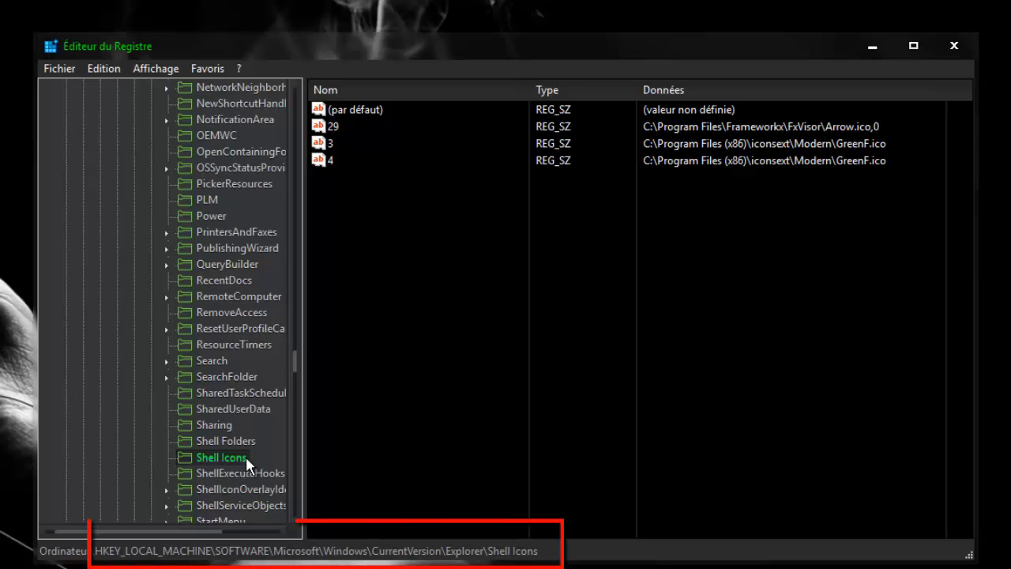
# Step: Create a new key inside the Explorer key, keeping the default name
pyautogui.scroll(10, 246, 455)
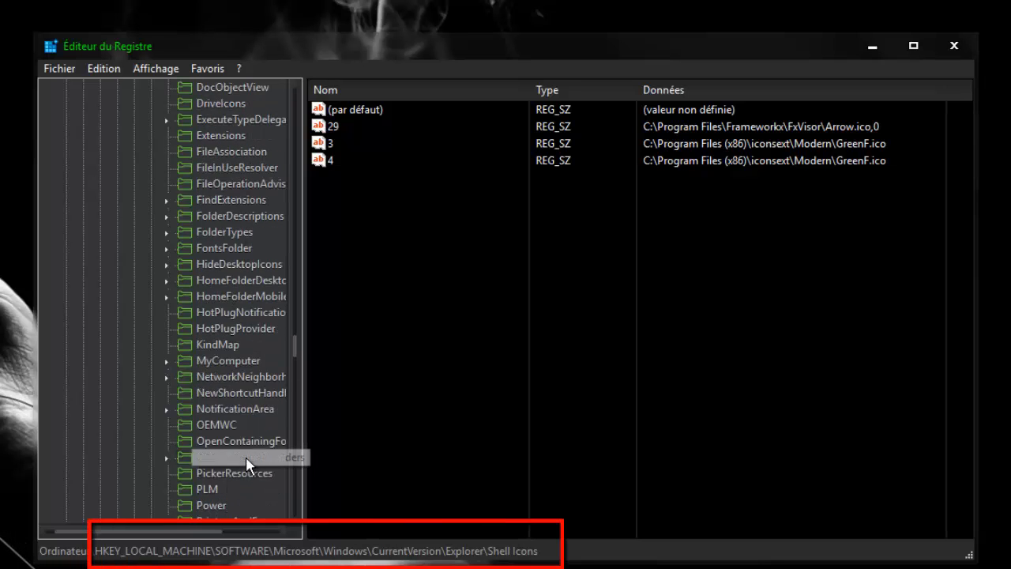
pyautogui.scroll(4, 246, 455)
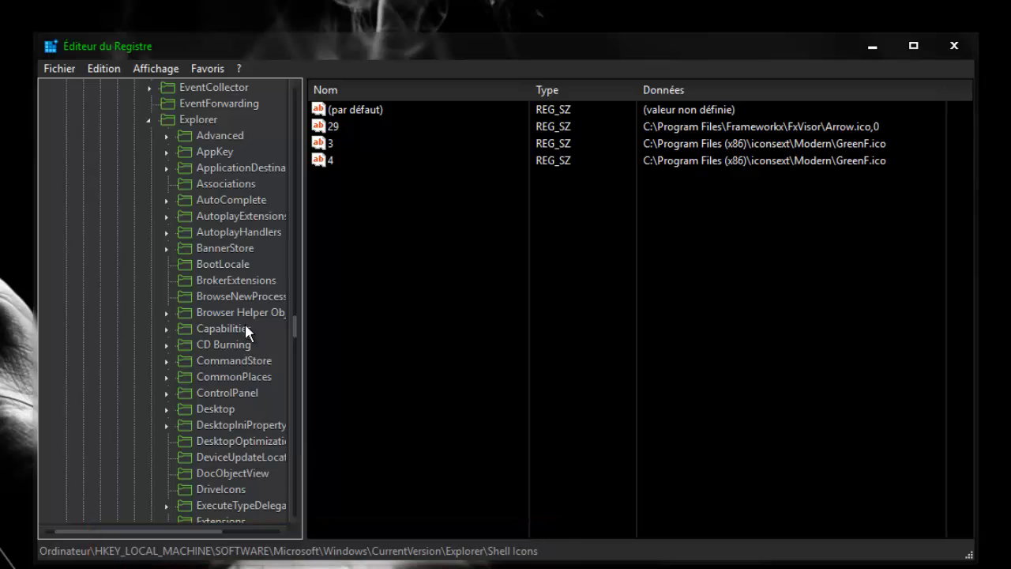
pyautogui.click(206, 119)
pyautogui.rightClick(206, 120)
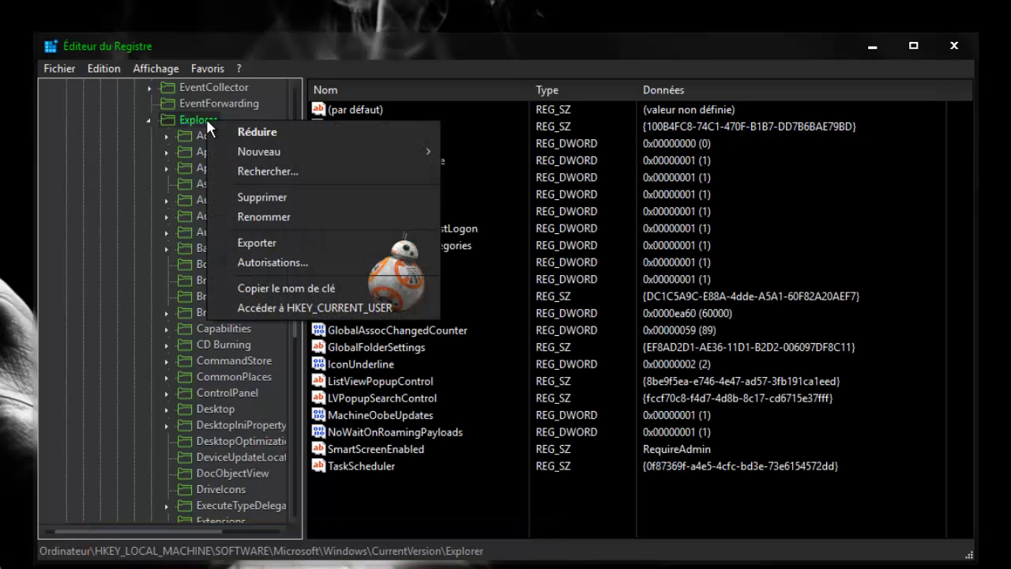
pyautogui.moveTo(263, 149)
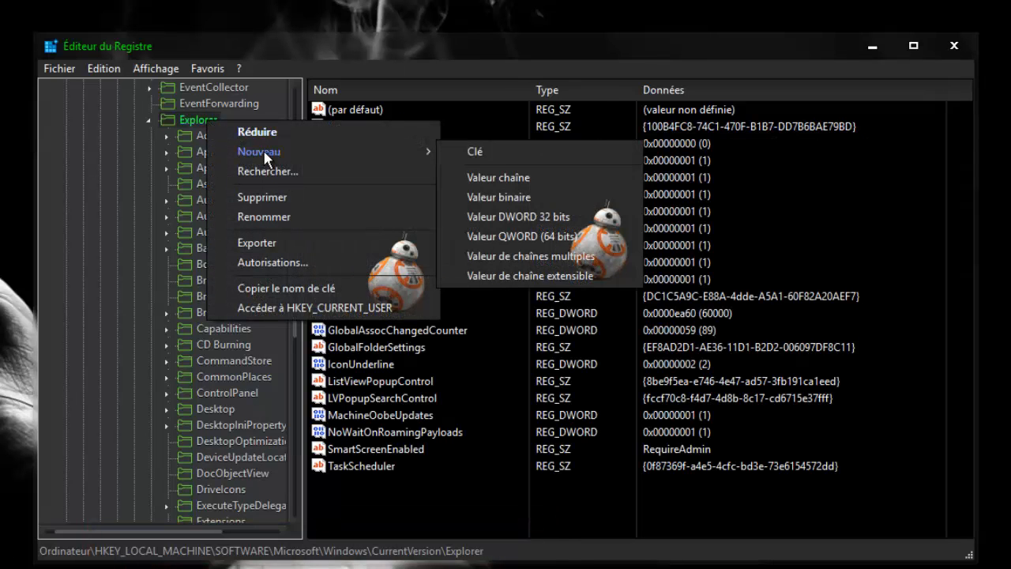
pyautogui.click(499, 153)
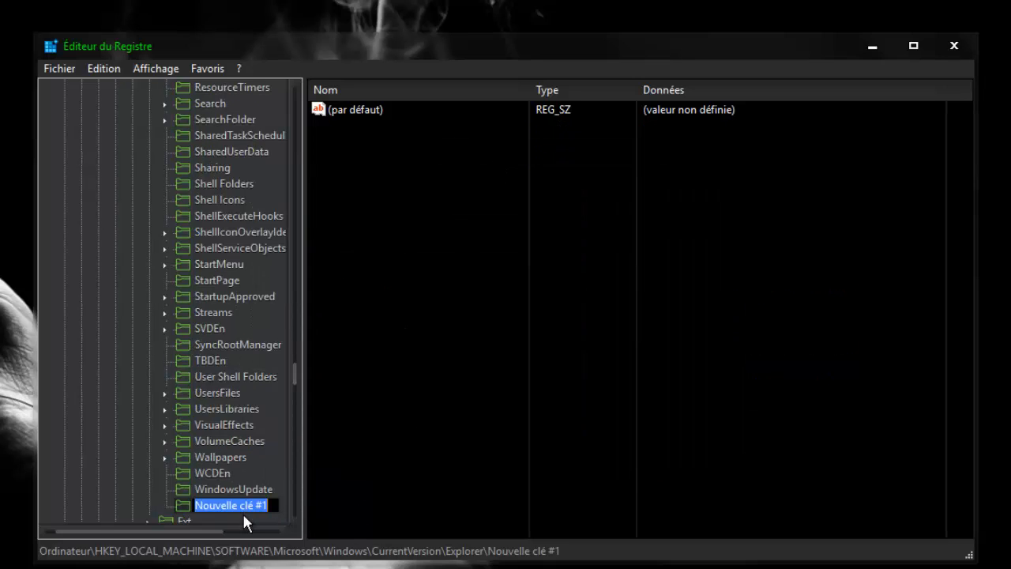
pyautogui.press('Return')
# Step: Delete the newly created key from the Explorer key
pyautogui.rightClick(234, 509)
pyautogui.click(277, 556)
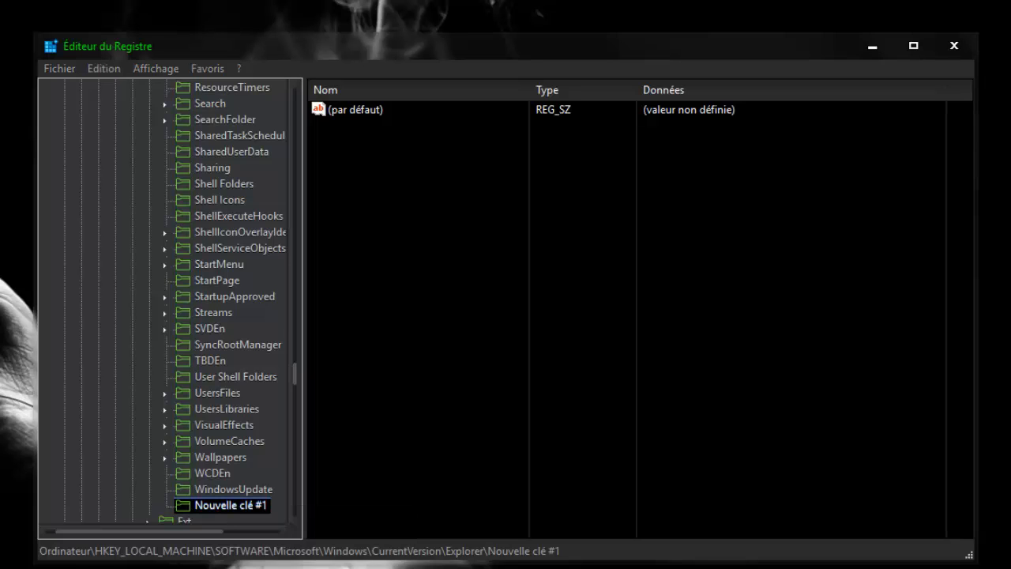
pyautogui.click(659, 347)
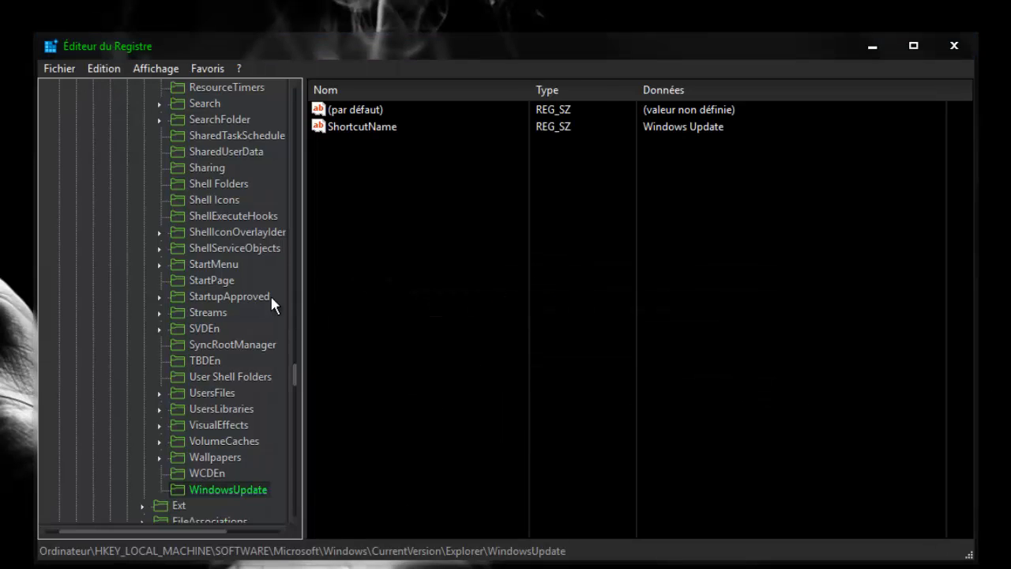
# Step: Select the Shell Icons key and examine its string values 3 and 4
pyautogui.click(228, 204)
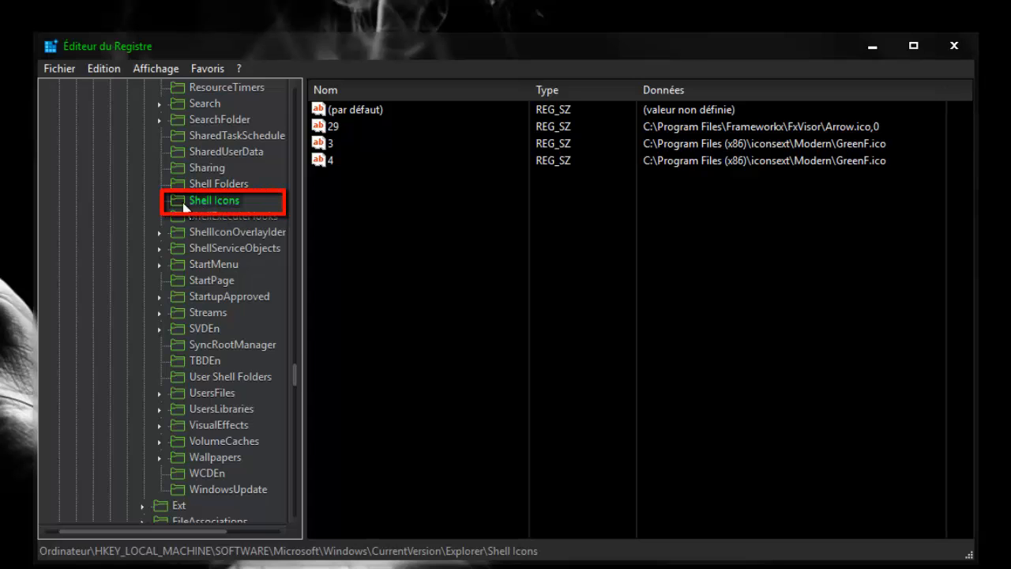
pyautogui.click(428, 258)
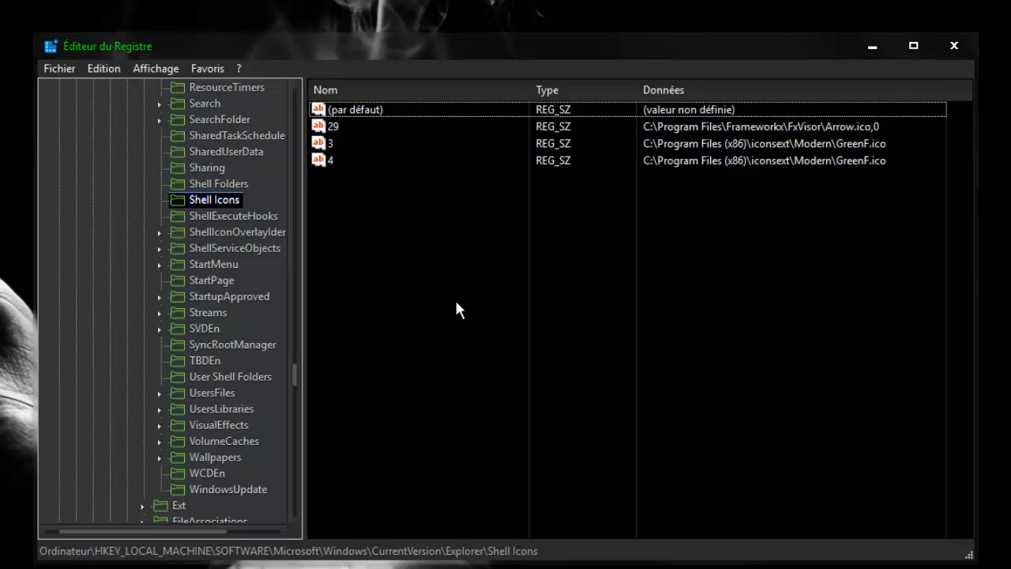
pyautogui.click(353, 145)
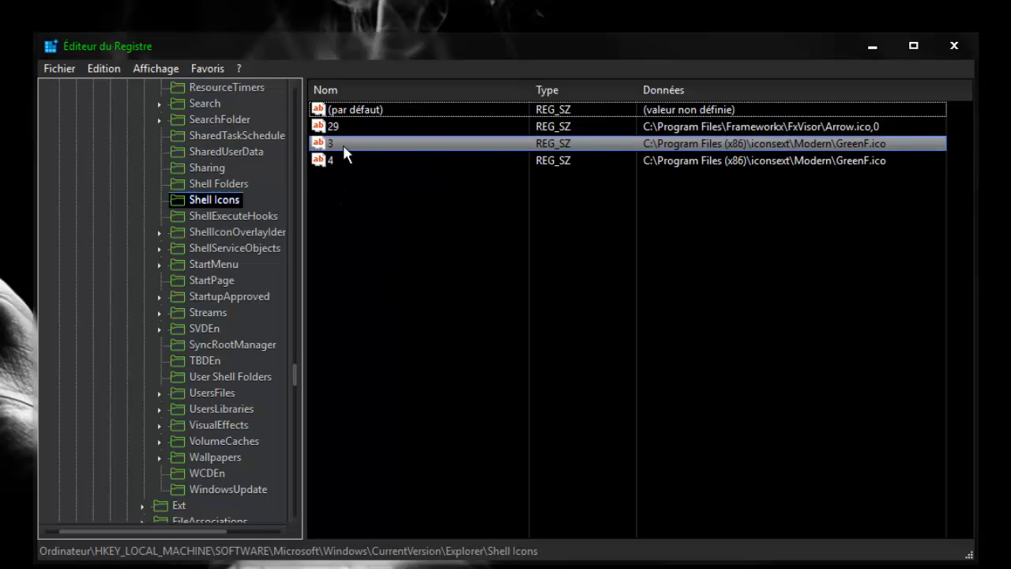
pyautogui.click(341, 160)
pyautogui.click(452, 319)
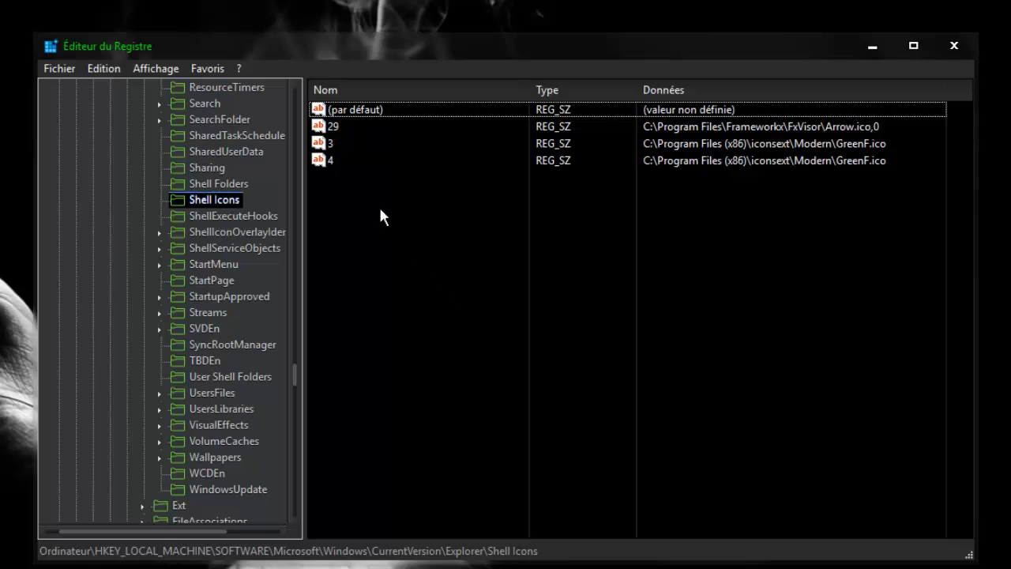
pyautogui.click(337, 145)
pyautogui.click(528, 288)
# Step: Create a new string value named 5 in the Shell Icons key
pyautogui.rightClick(377, 228)
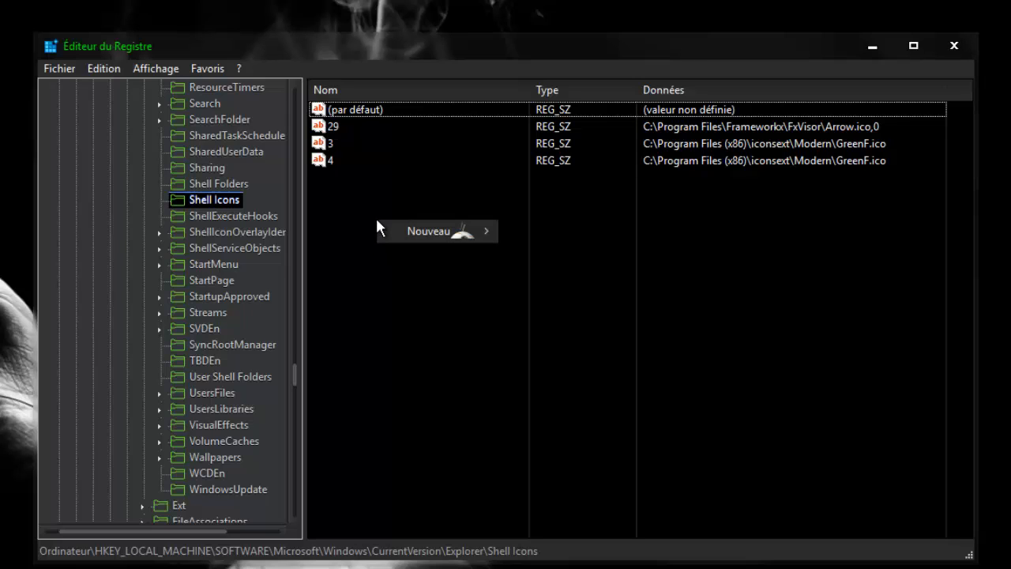
pyautogui.moveTo(436, 240)
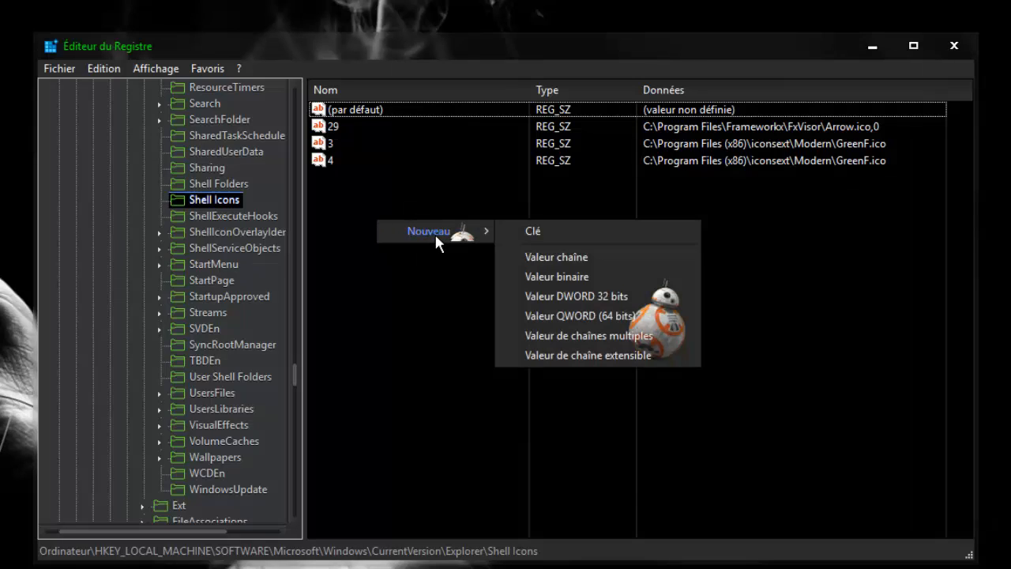
pyautogui.click(570, 256)
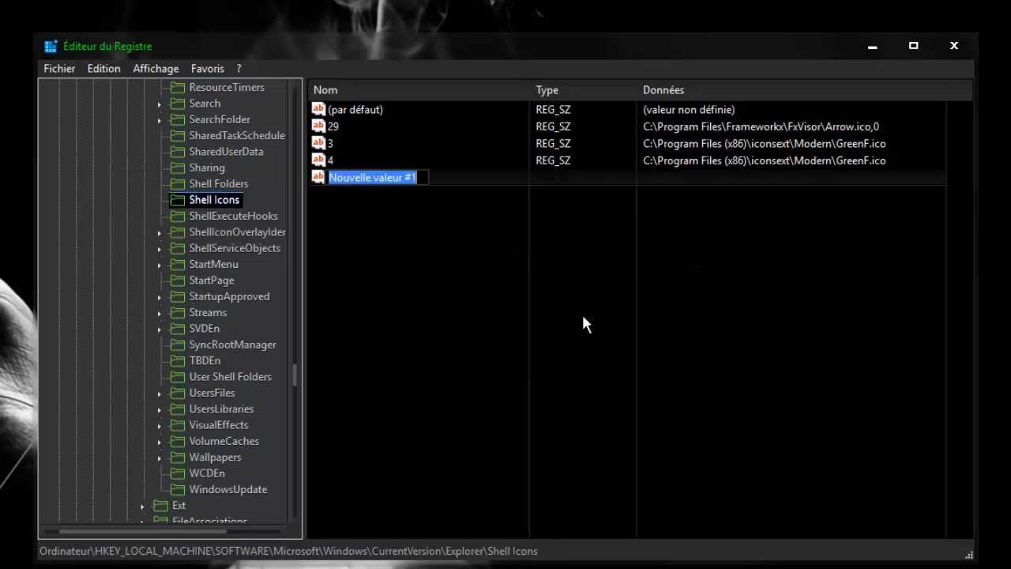
pyautogui.write('5')
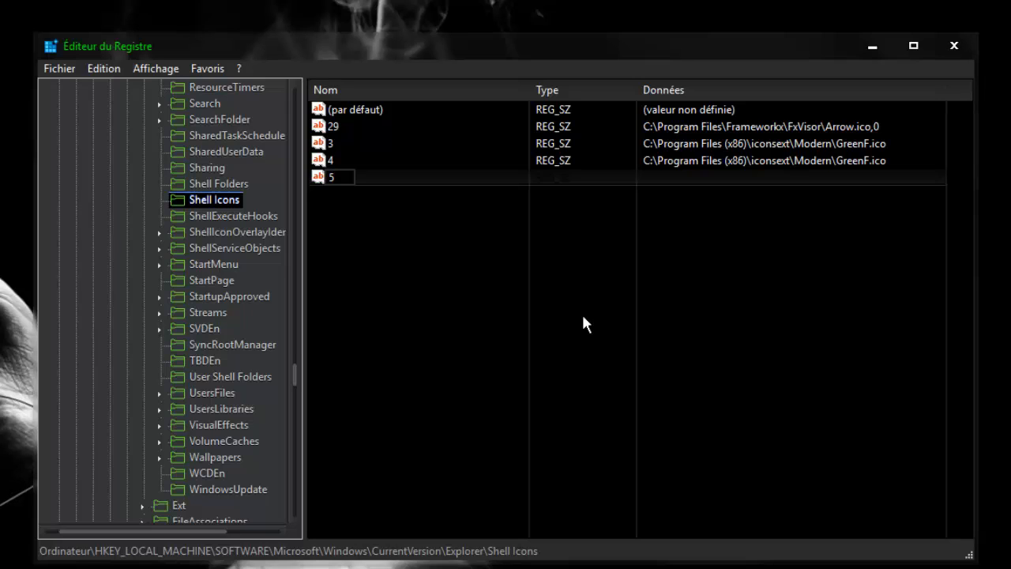
pyautogui.press('Return')
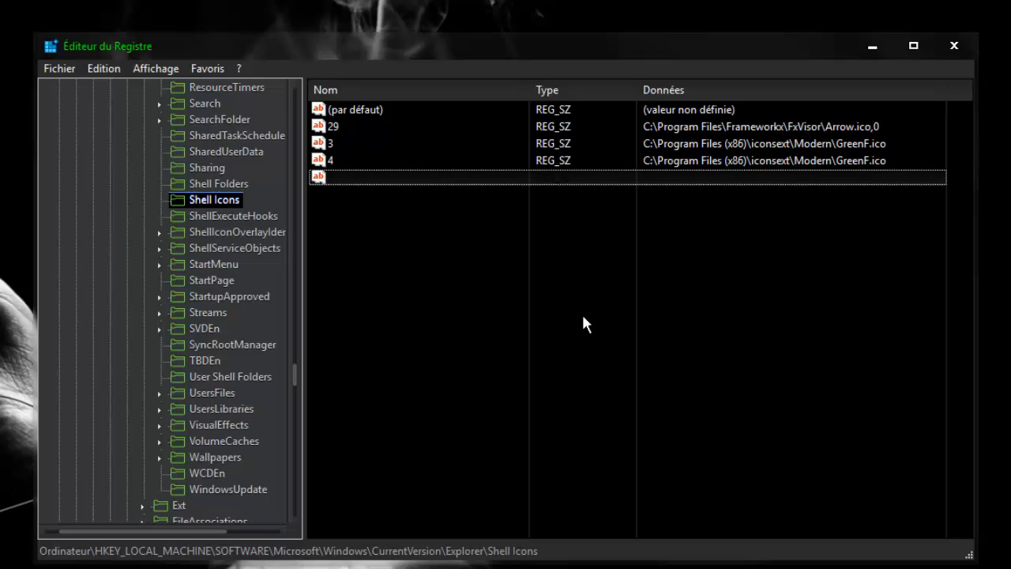
pyautogui.click(331, 178)
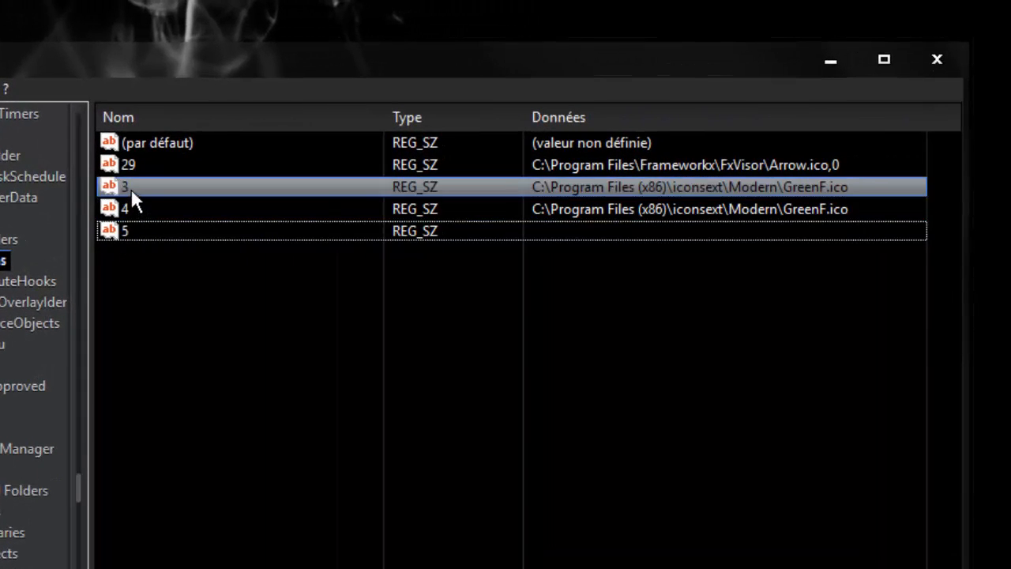
# Step: Delete the string value named 5 from the Shell Icons key and confirm its removal
pyautogui.rightClick(132, 229)
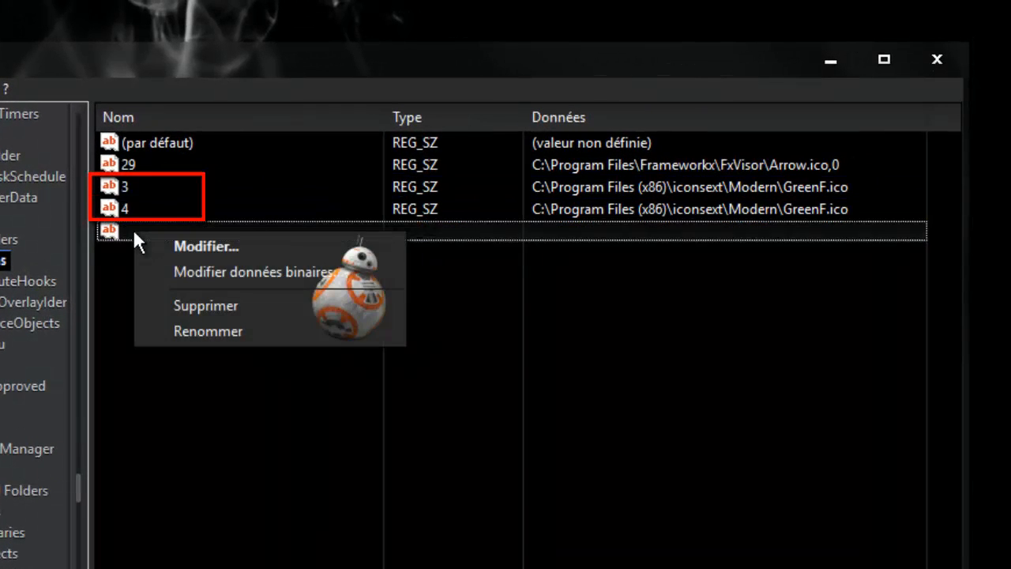
pyautogui.click(189, 306)
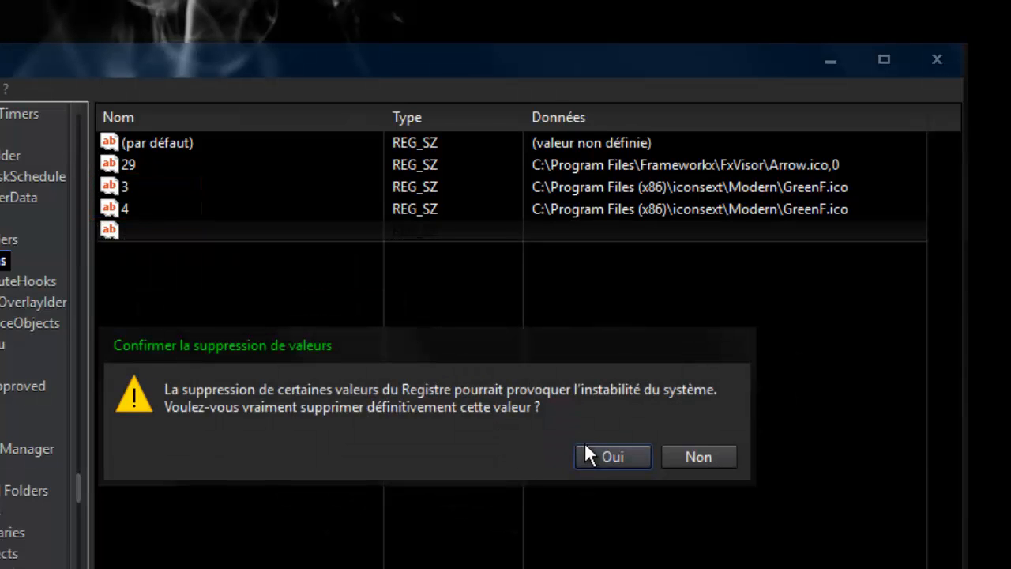
pyautogui.press('Return')
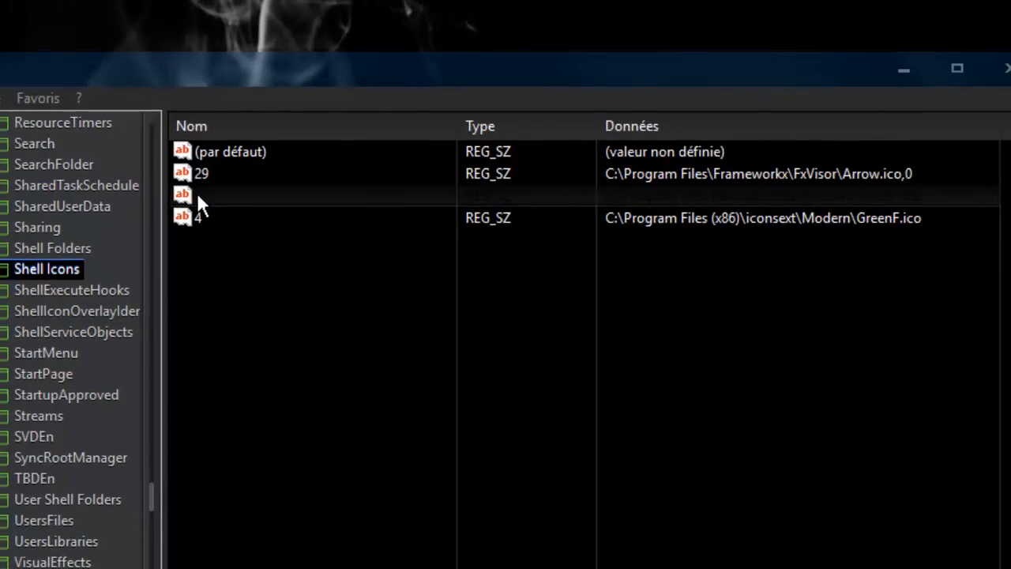
# Step: Examine the icon paths stored in string values 3 and 4, closing each without changes
pyautogui.doubleClick(124, 186)
pyautogui.click(152, 288)
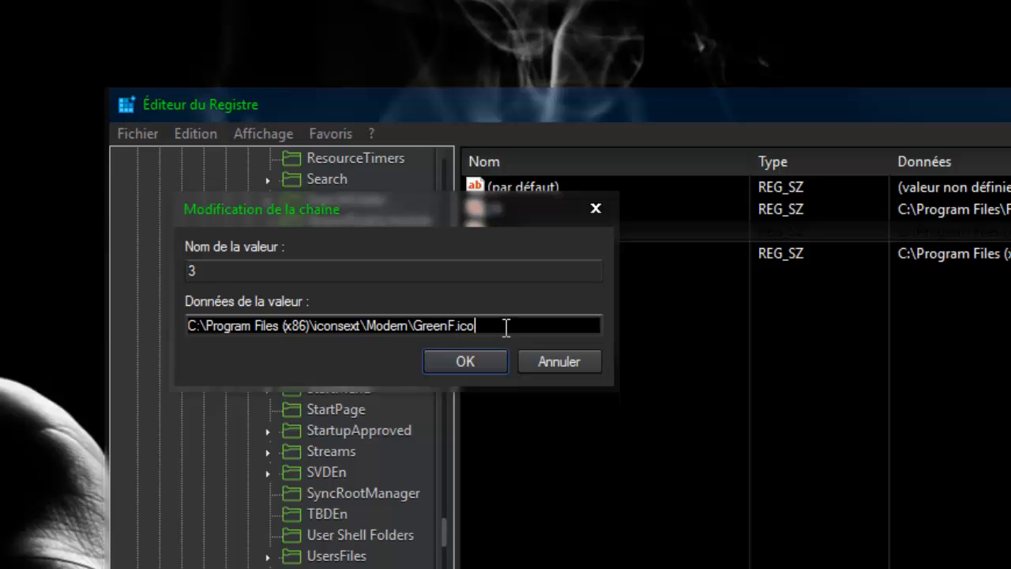
pyautogui.moveTo(507, 326); pyautogui.dragTo(140, 325)
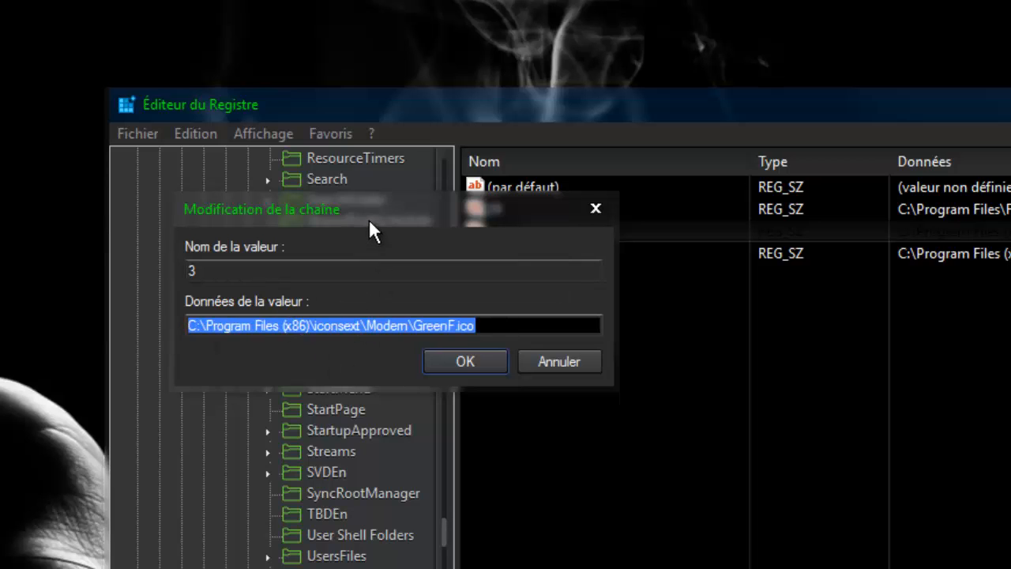
pyautogui.moveTo(369, 218); pyautogui.dragTo(554, 287)
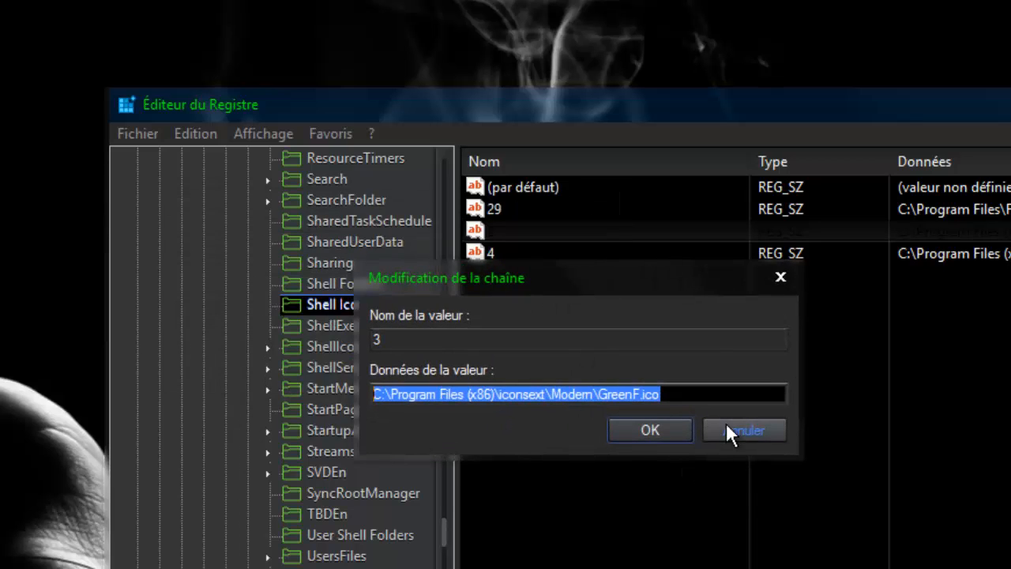
pyautogui.click(716, 387)
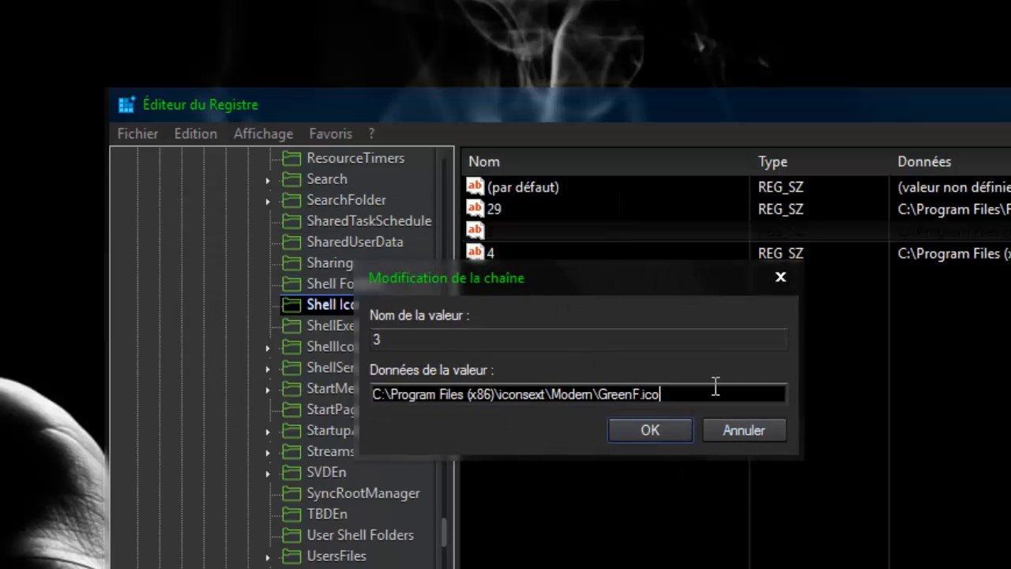
pyautogui.click(741, 433)
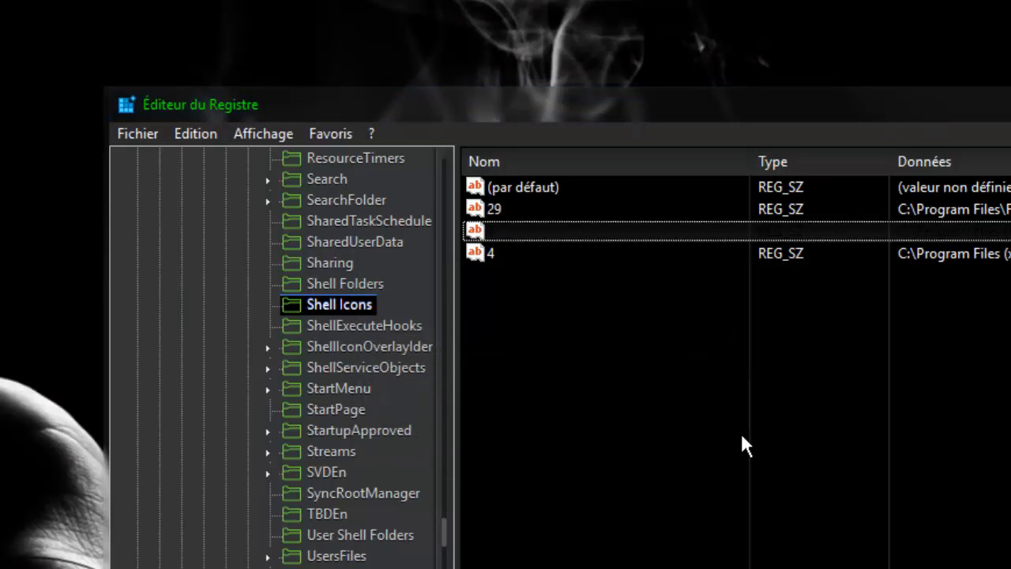
pyautogui.doubleClick(485, 251)
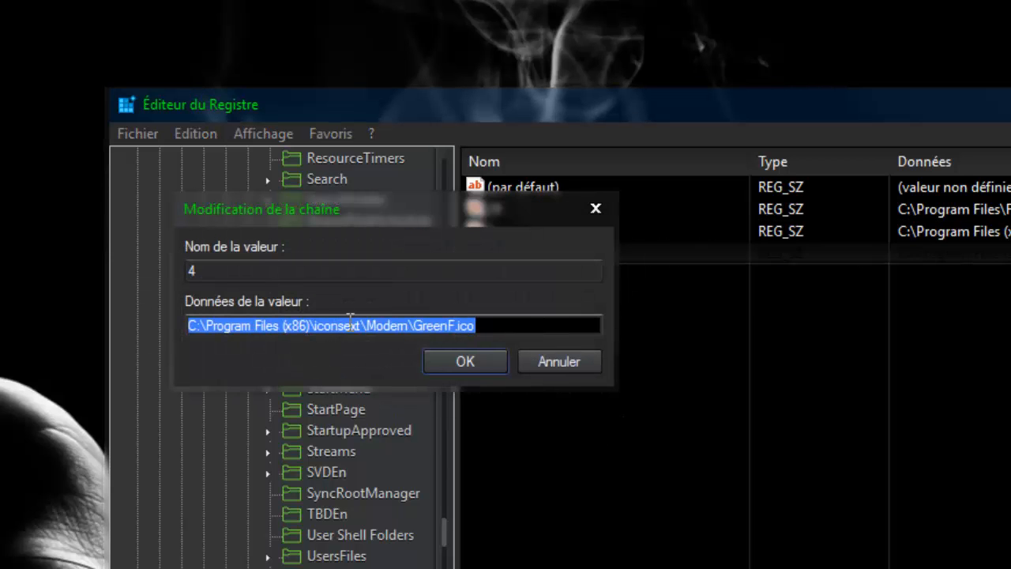
pyautogui.click(561, 362)
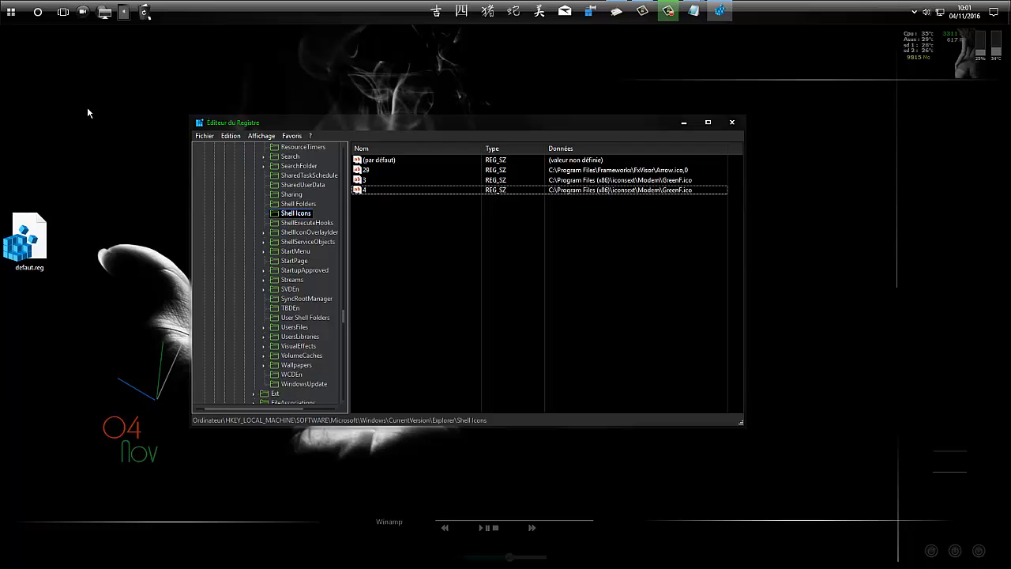
# Step: Close the Registry Editor and open the MASTER (C:) drive in File Explorer to examine its folder icons
pyautogui.click(732, 123)
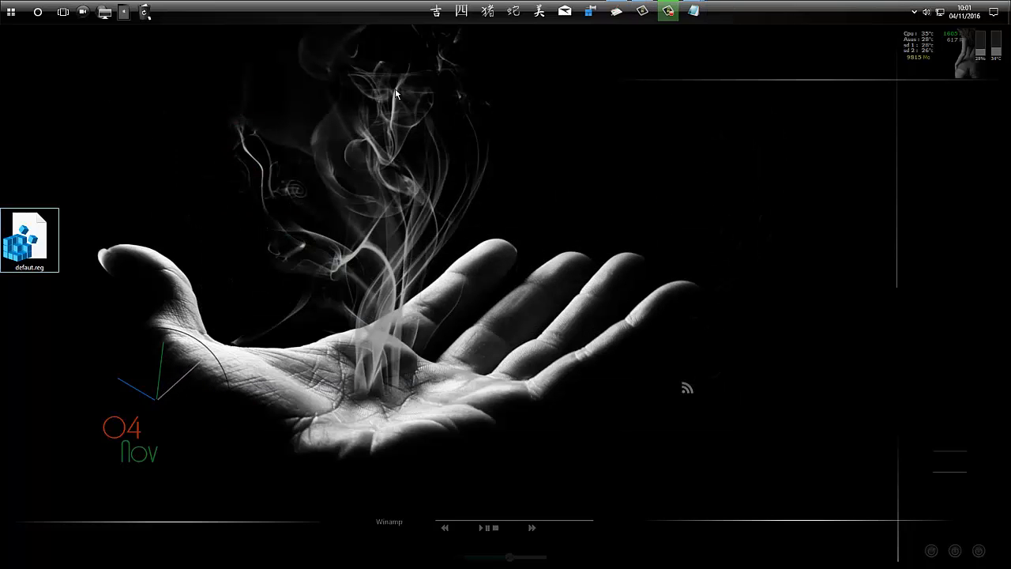
pyautogui.click(442, 11)
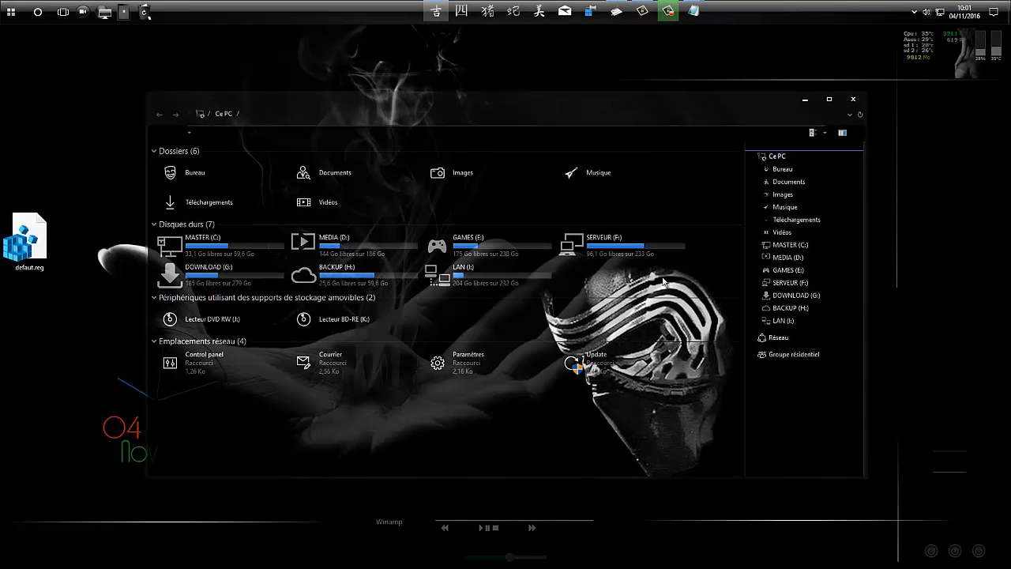
pyautogui.click(790, 245)
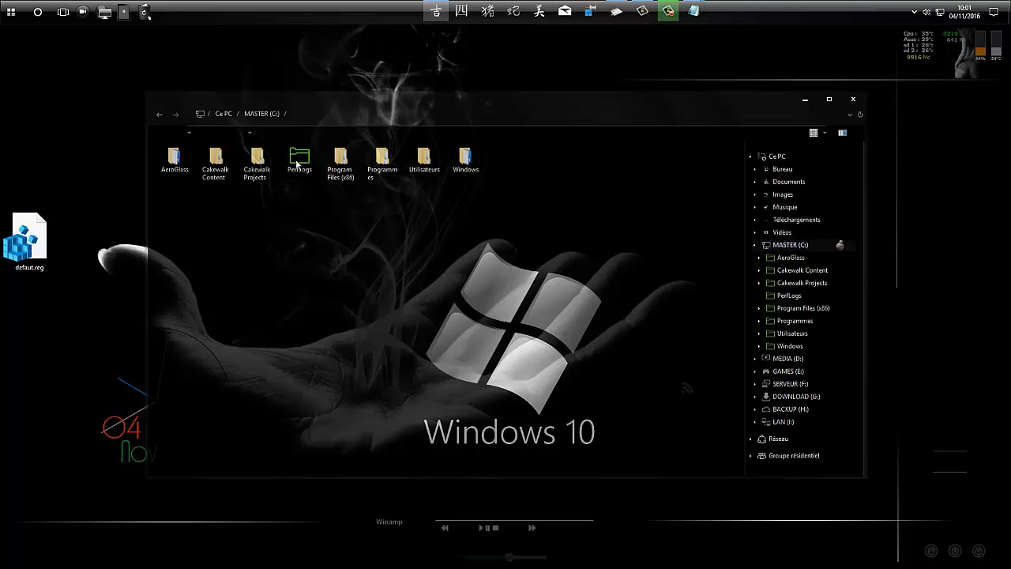
pyautogui.moveTo(302, 163)
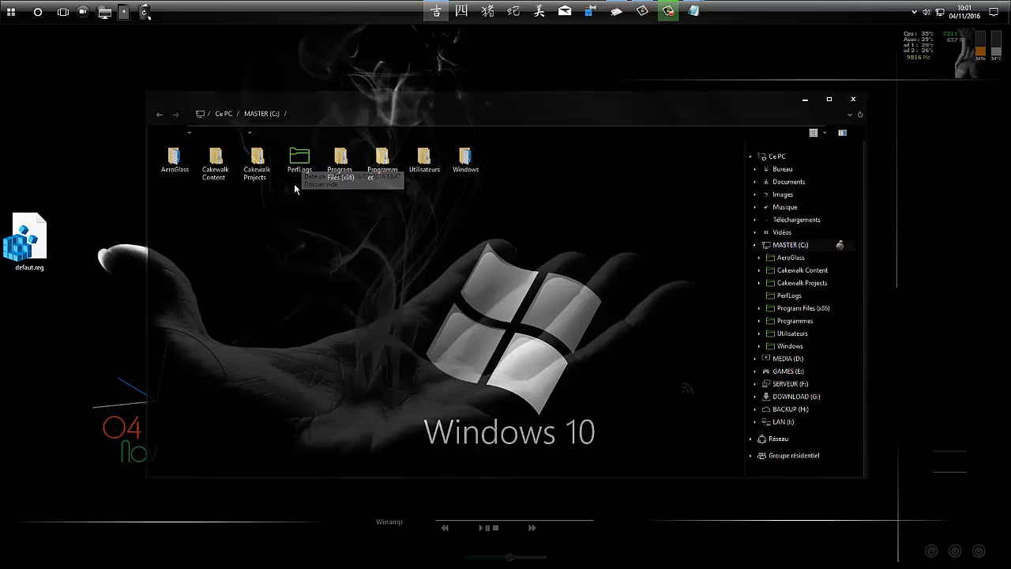
pyautogui.rightClick(89, 153)
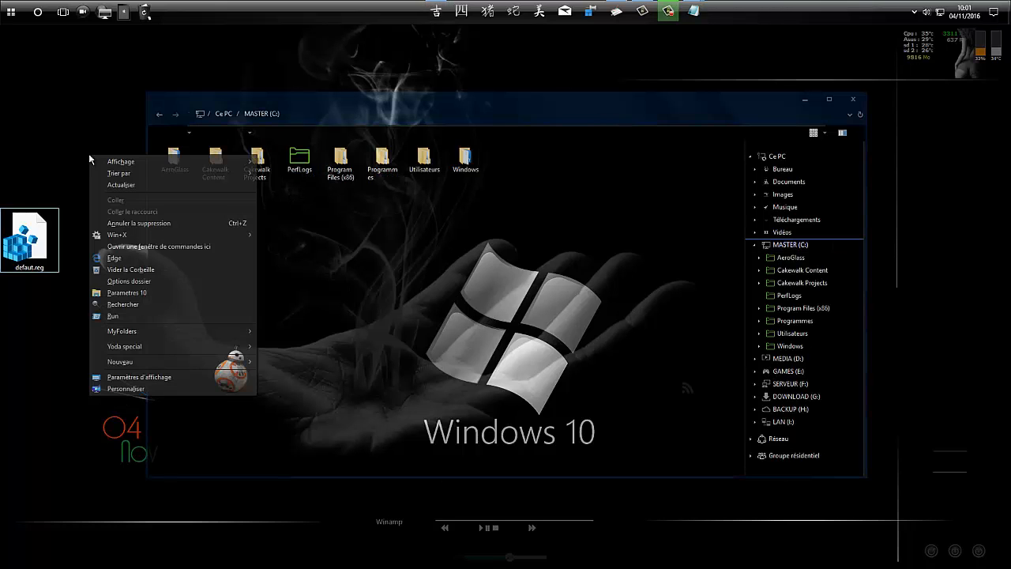
pyautogui.click(128, 269)
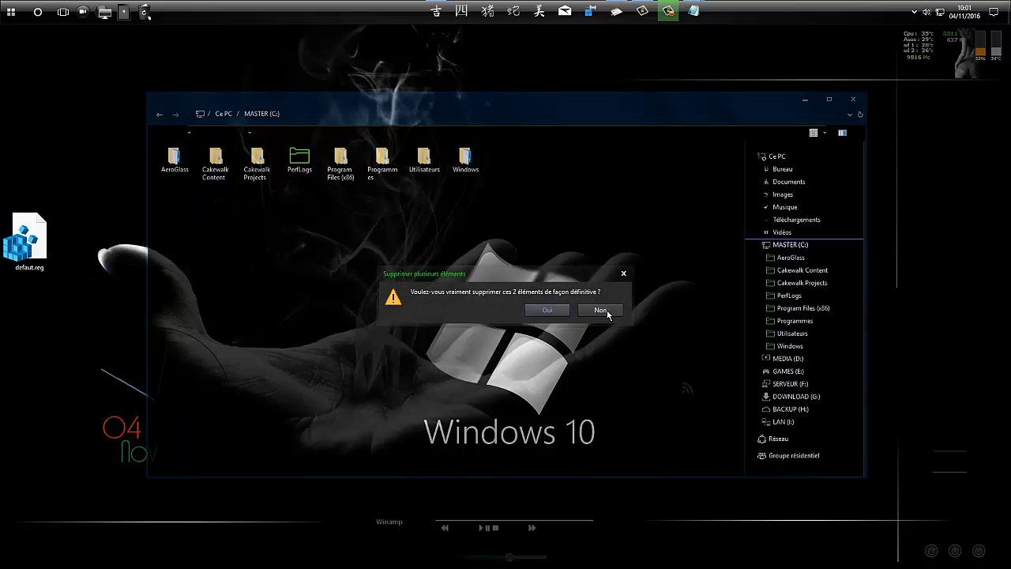
pyautogui.click(600, 311)
pyautogui.rightClick(97, 150)
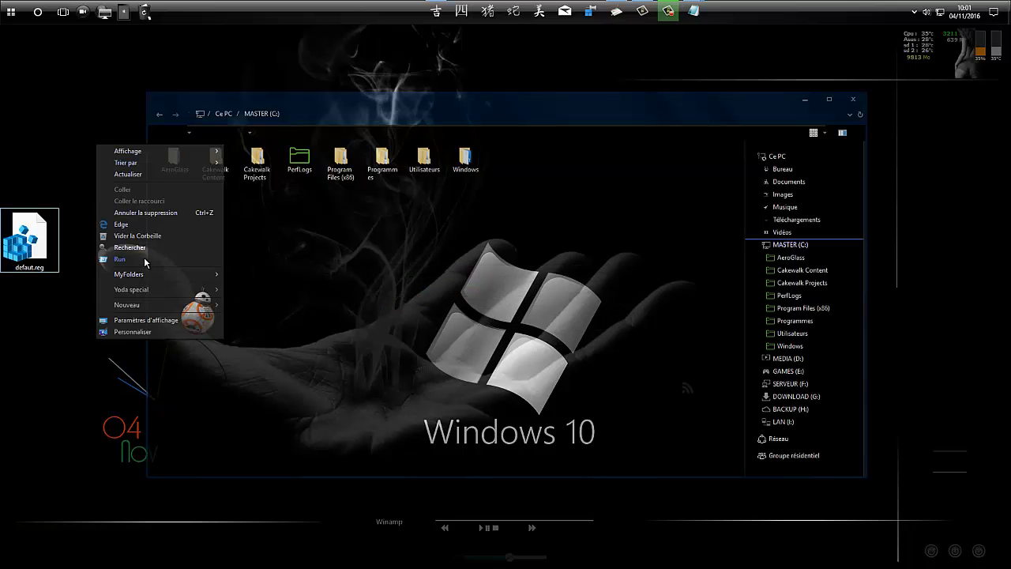
pyautogui.click(30, 134)
# Step: Enable "Toujours afficher des icônes, jamais des miniatures" in the File Explorer folder options and apply it
pyautogui.rightClick(75, 140)
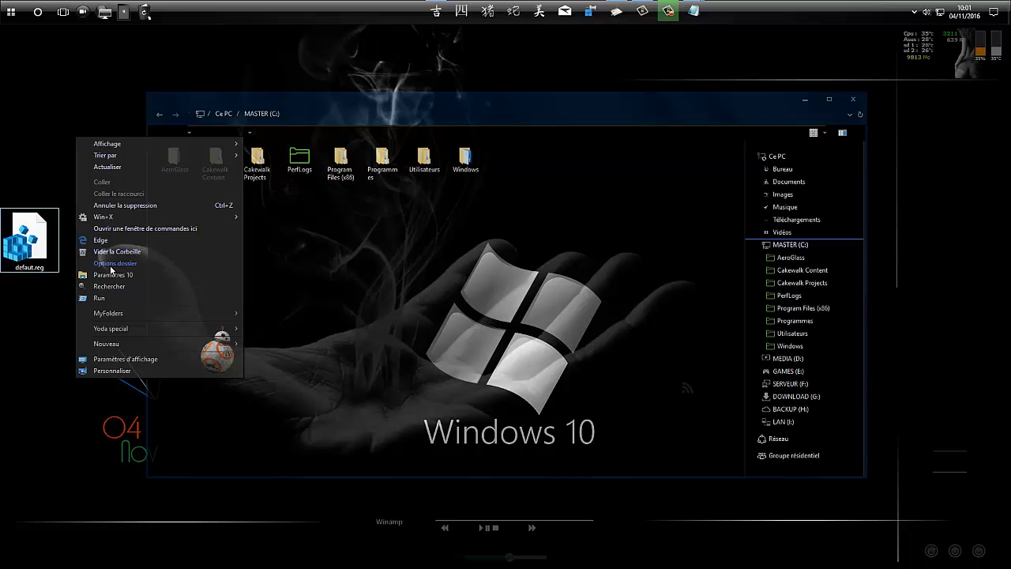
pyautogui.click(111, 261)
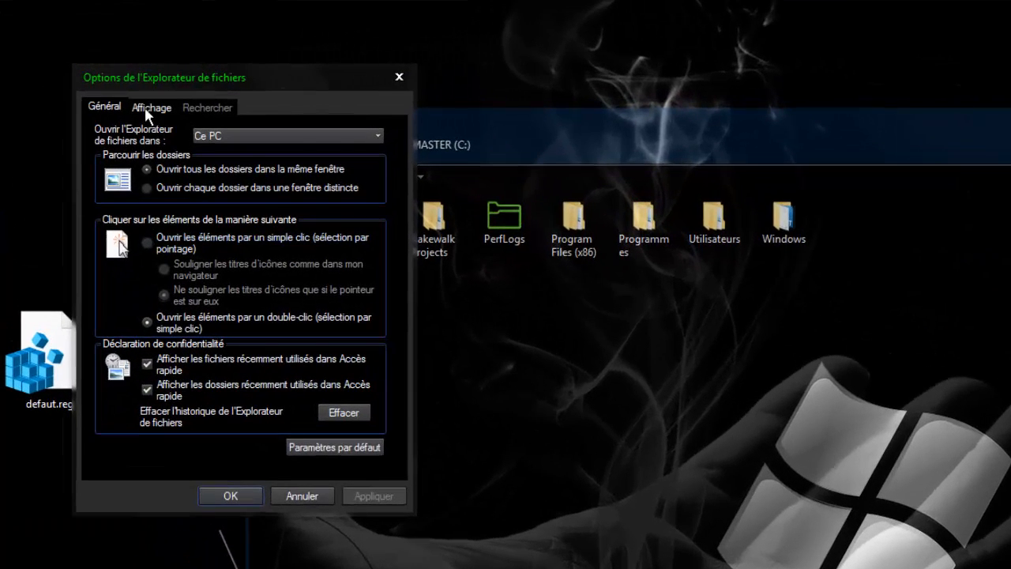
pyautogui.click(108, 97)
pyautogui.scroll(-4, 316, 297)
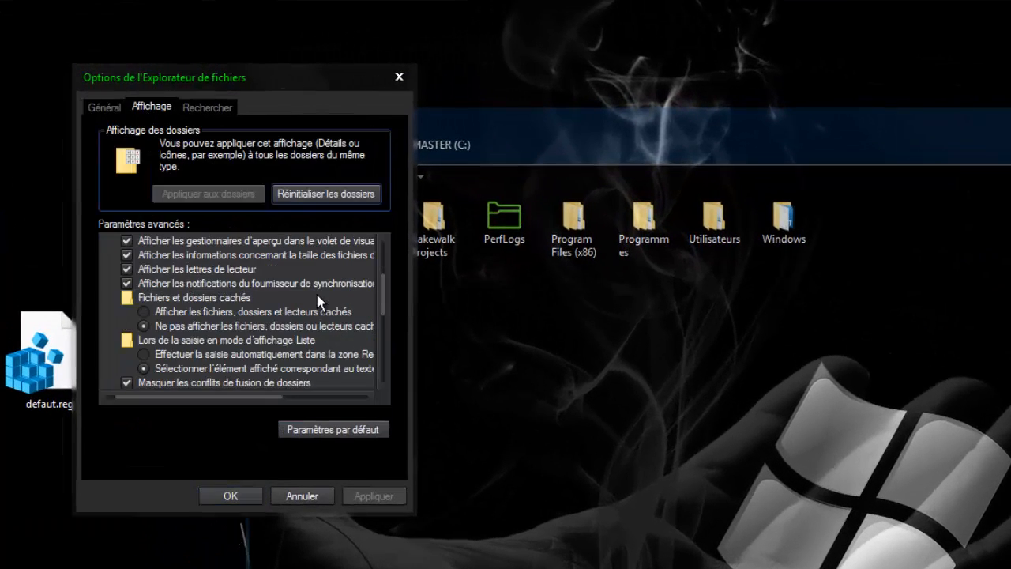
pyautogui.scroll(-2, 356, 288)
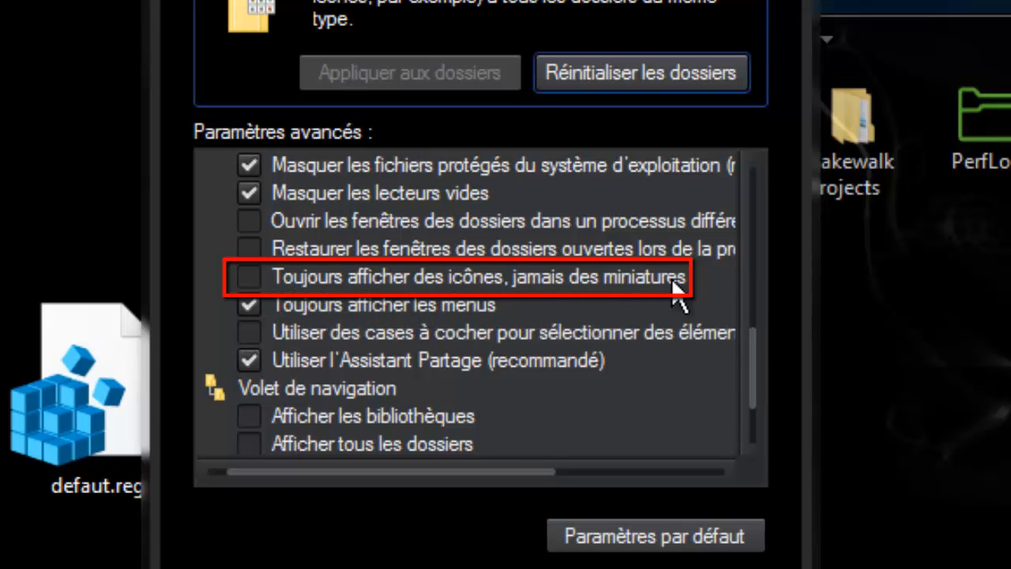
pyautogui.click(250, 281)
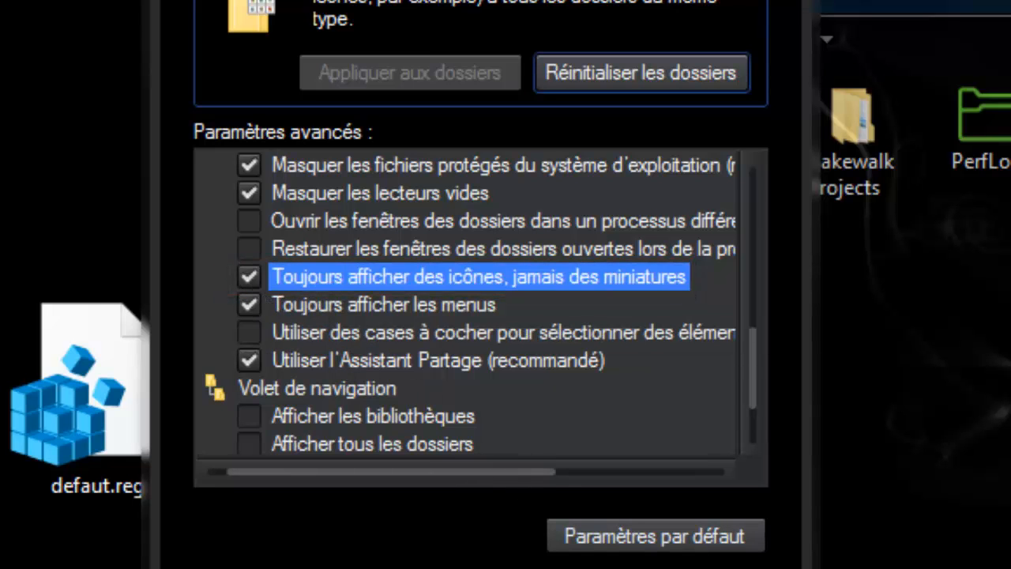
pyautogui.click(731, 567)
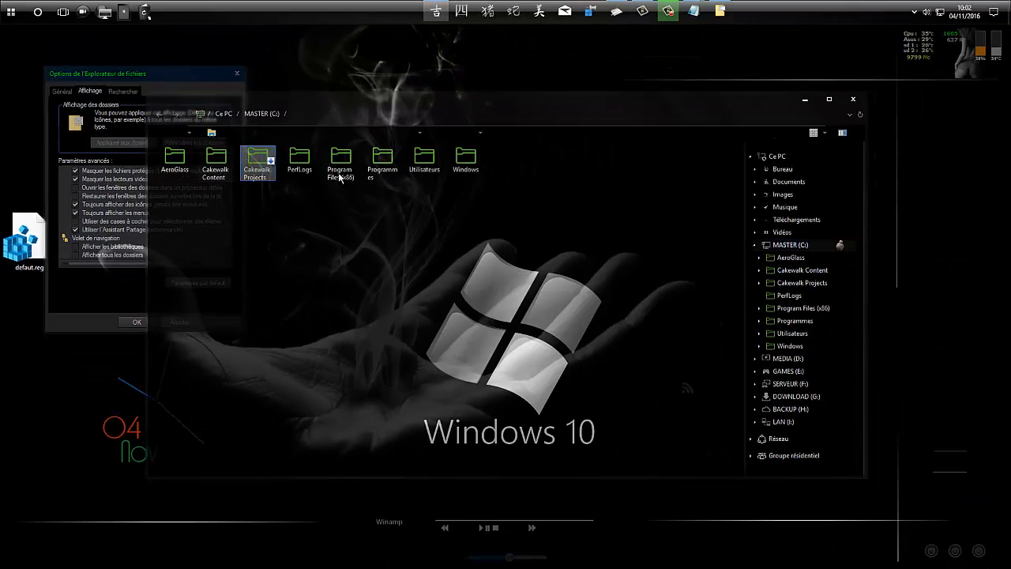
# Step: Browse Téléchargements and the Wallpapers folder on DOWNLOAD (G:) to examine how image files display with thumbnails disabled
pyautogui.click(144, 68)
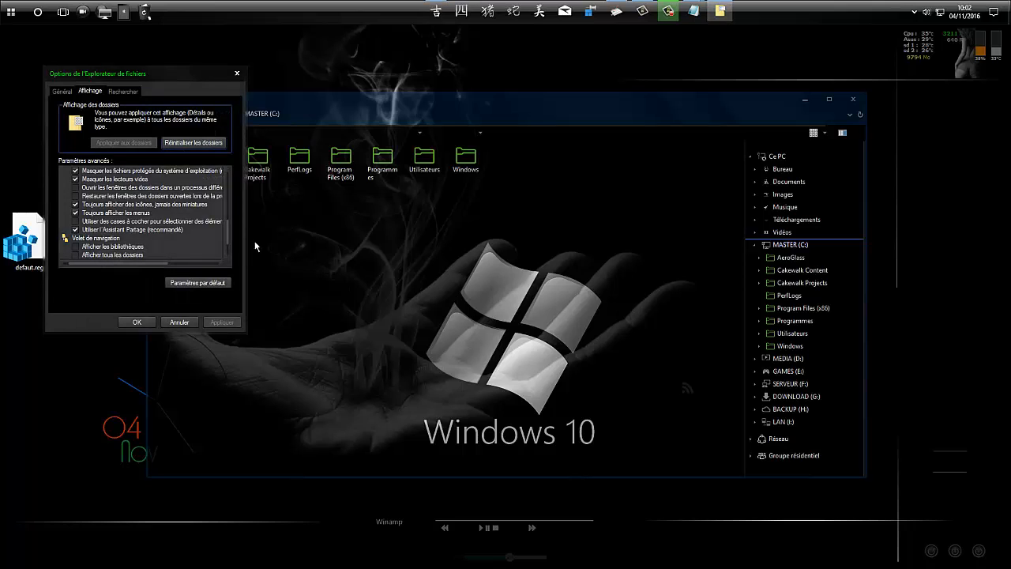
pyautogui.click(145, 325)
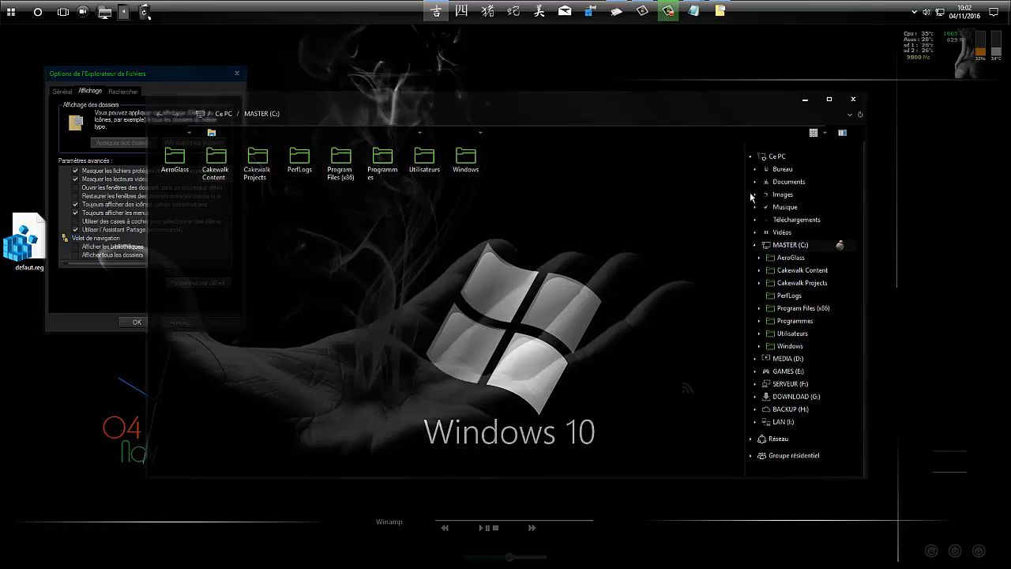
pyautogui.click(792, 223)
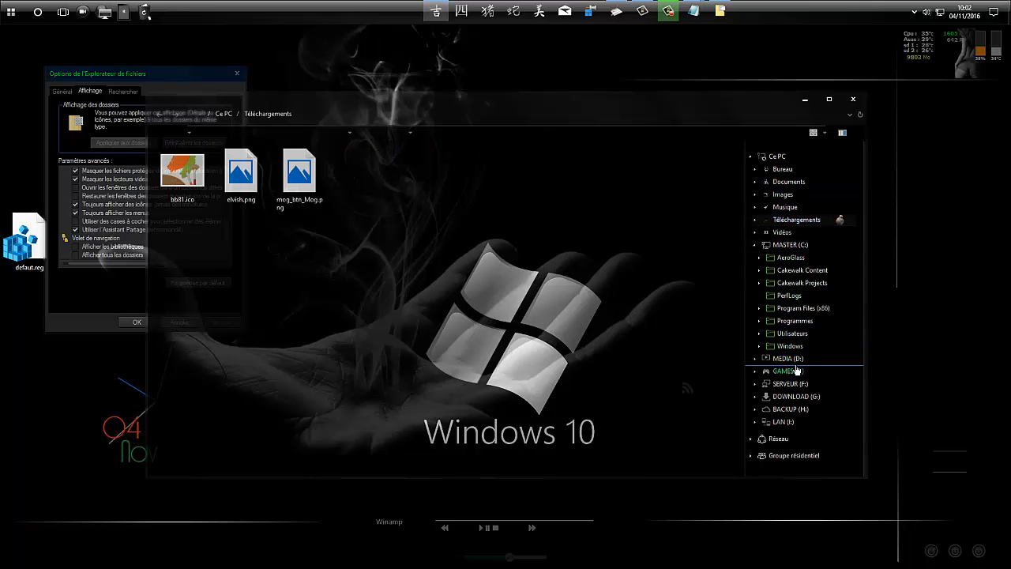
pyautogui.click(791, 396)
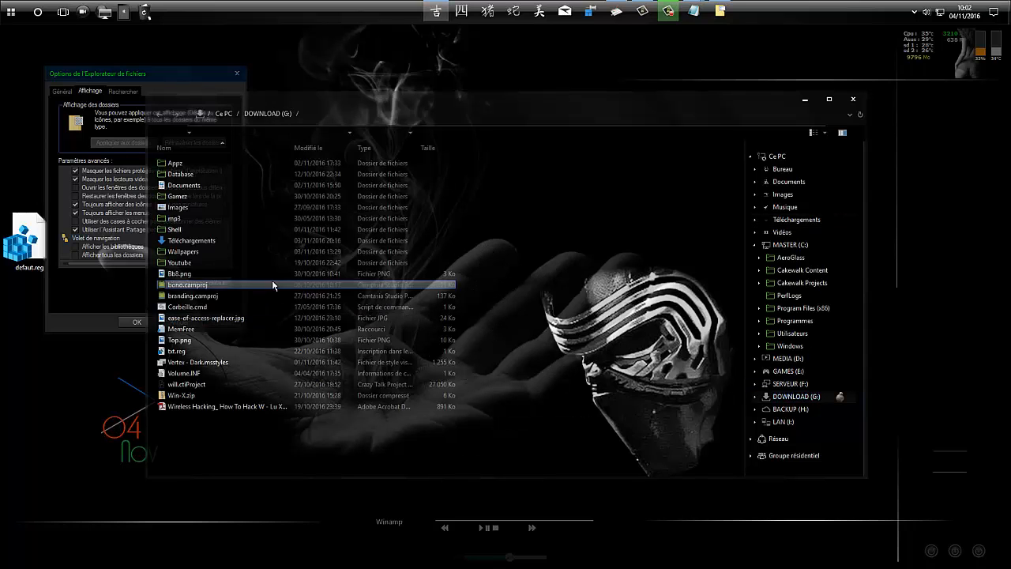
pyautogui.doubleClick(180, 252)
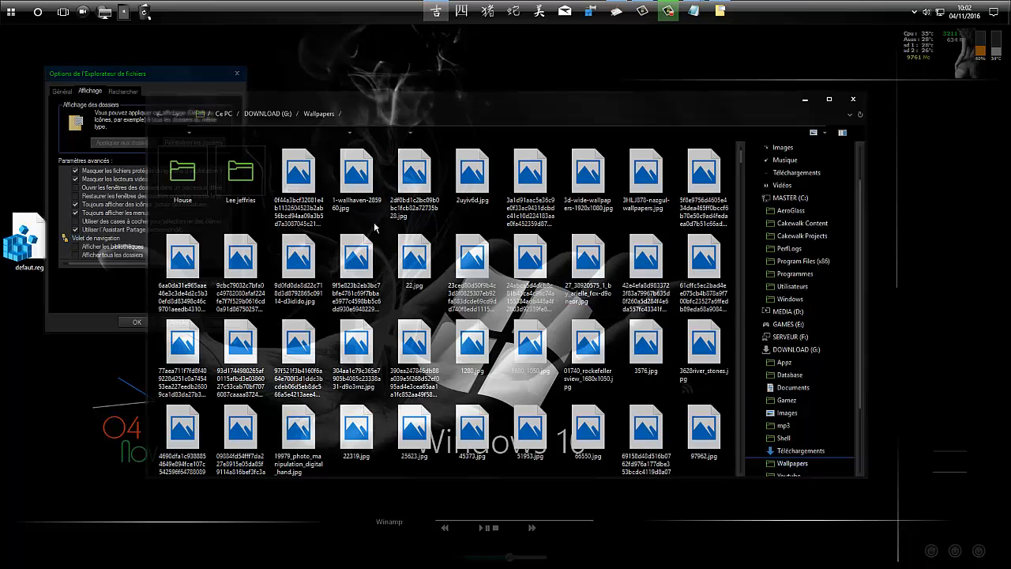
pyautogui.moveTo(274, 171)
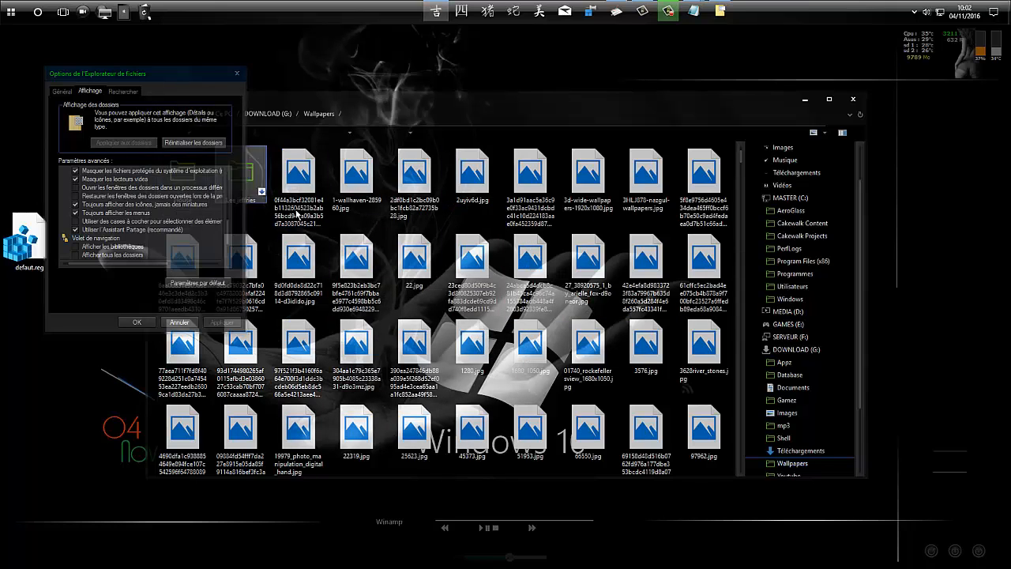
pyautogui.moveTo(439, 199)
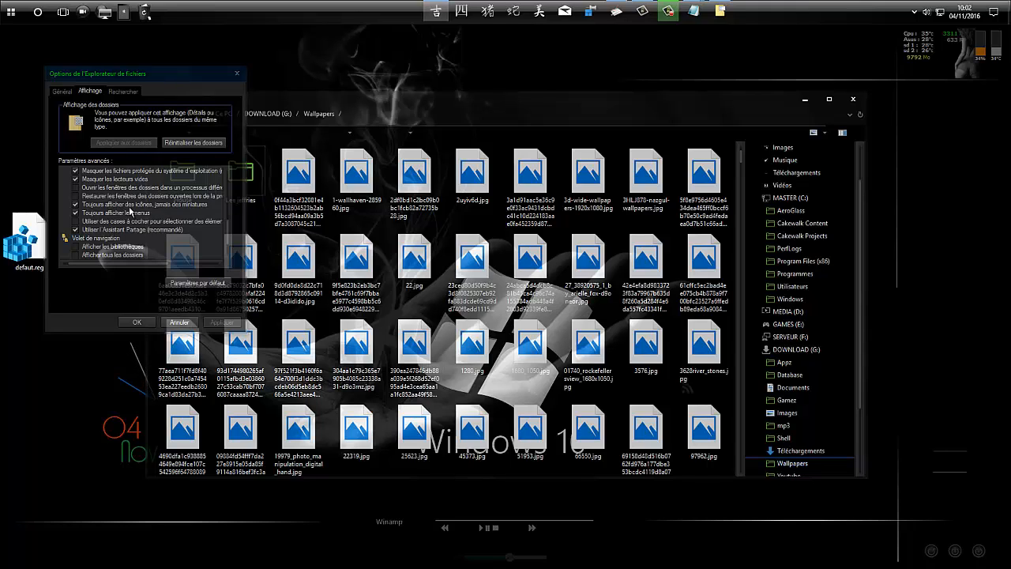
pyautogui.click(403, 102)
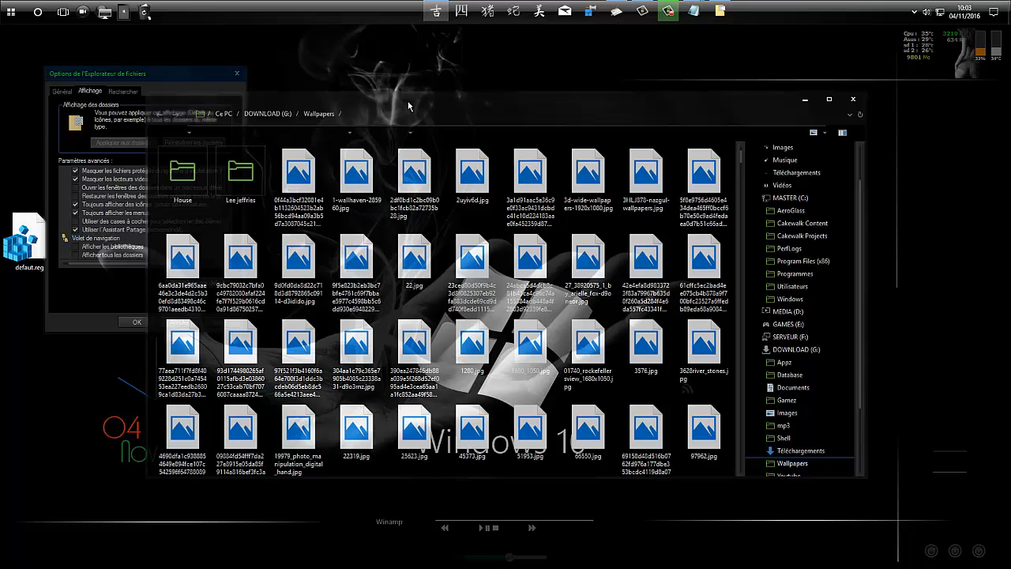
pyautogui.moveTo(432, 158)
pyautogui.click(585, 55)
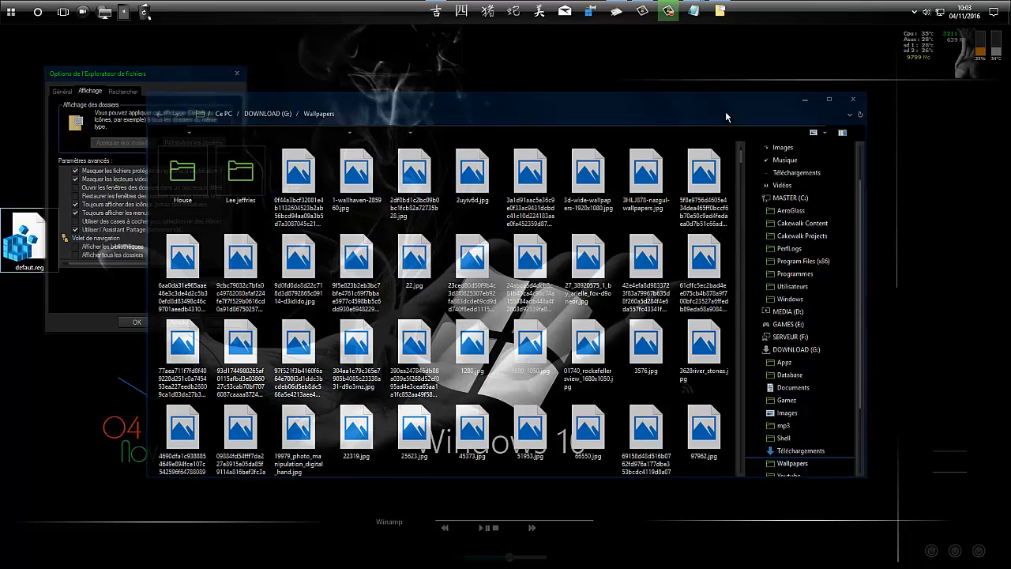
# Step: Reopen File Explorer on the MASTER (C:) drive to check its folder icons, and return to the folder options dialog
pyautogui.click(852, 99)
pyautogui.click(435, 11)
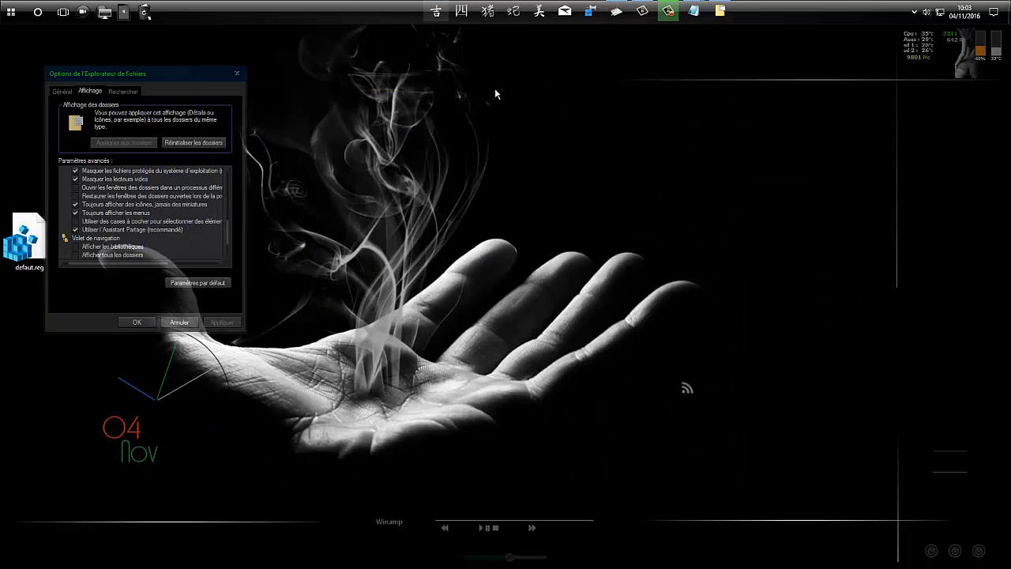
pyautogui.click(797, 246)
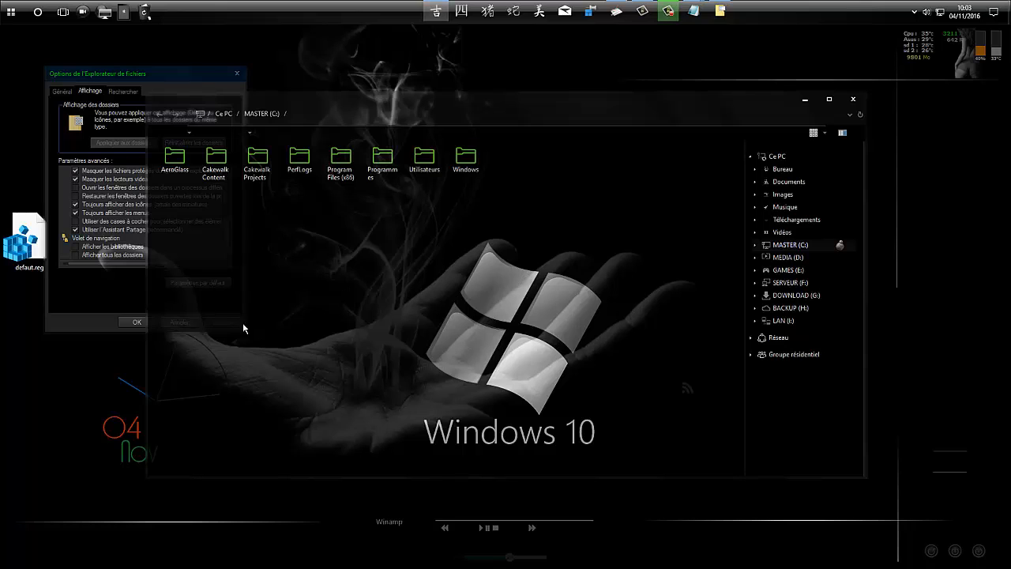
pyautogui.click(168, 75)
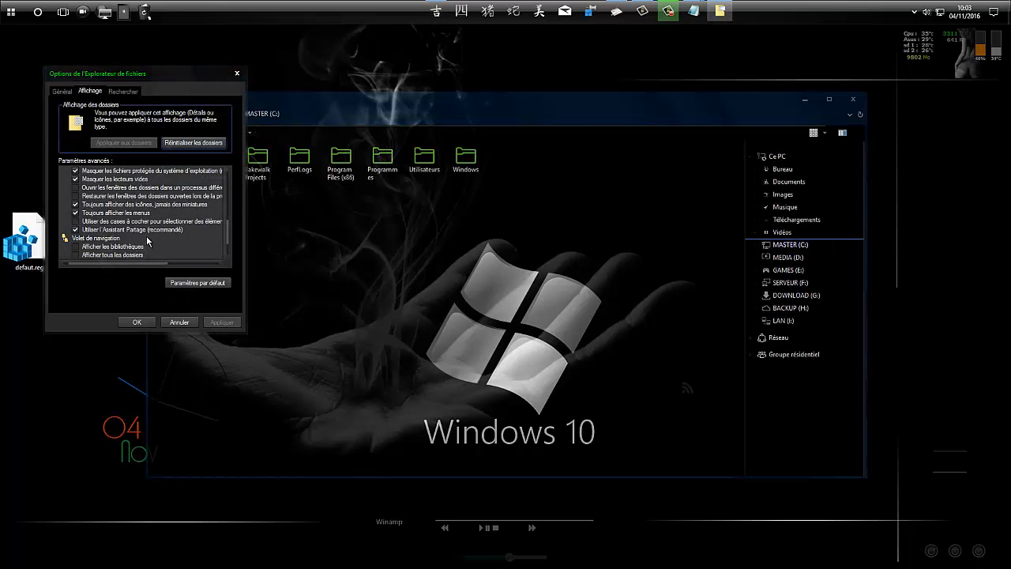
# Step: Disable "Toujours afficher des icônes, jamais des miniatures" in the File Explorer folder options, apply it and close the dialog
pyautogui.click(98, 204)
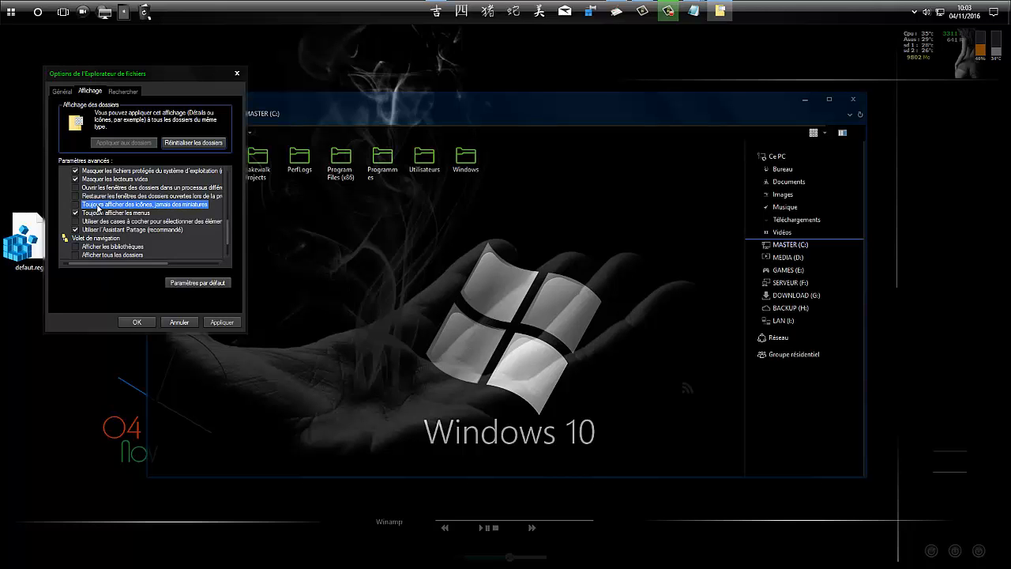
pyautogui.click(222, 322)
pyautogui.click(147, 324)
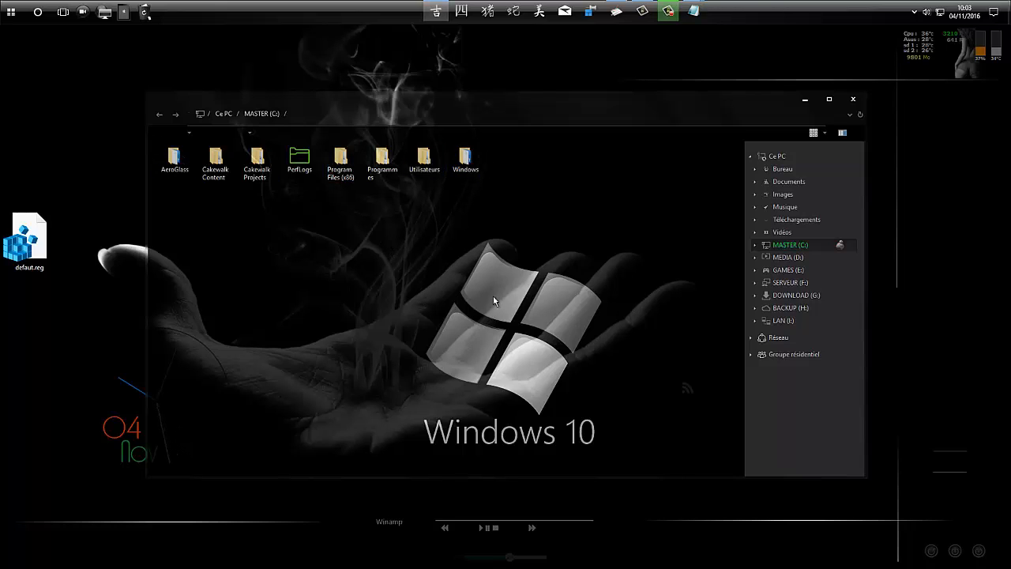
# Step: Reopen File Explorer and expand MASTER (C:) in the navigation tree to examine the folder icons there
pyautogui.click(853, 99)
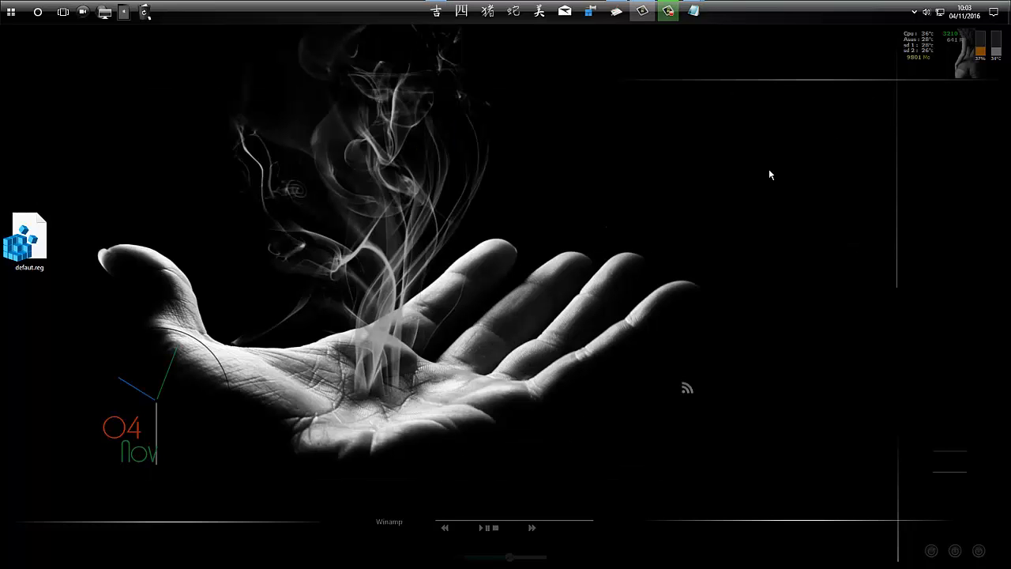
pyautogui.press('super+e')
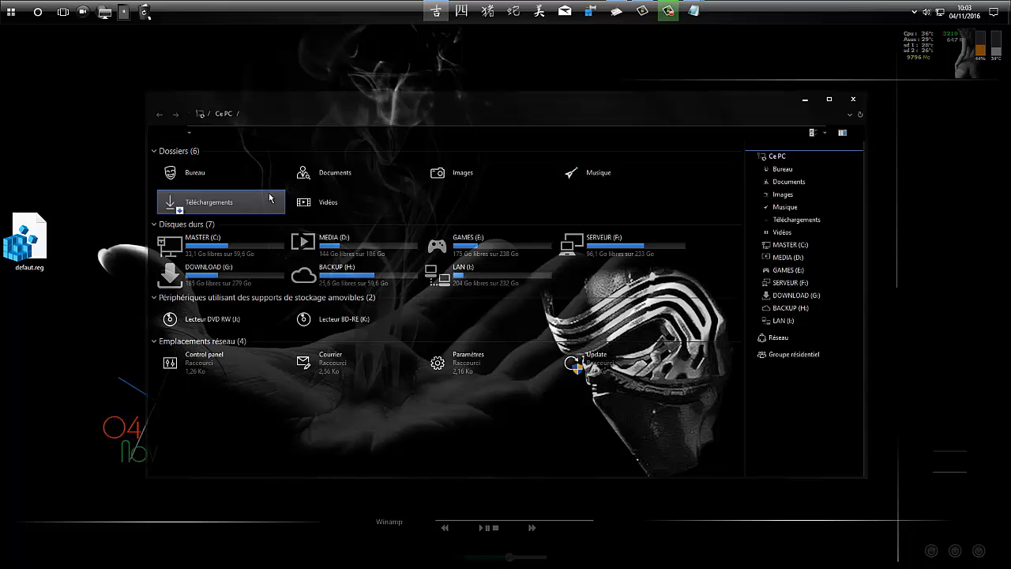
pyautogui.click(755, 245)
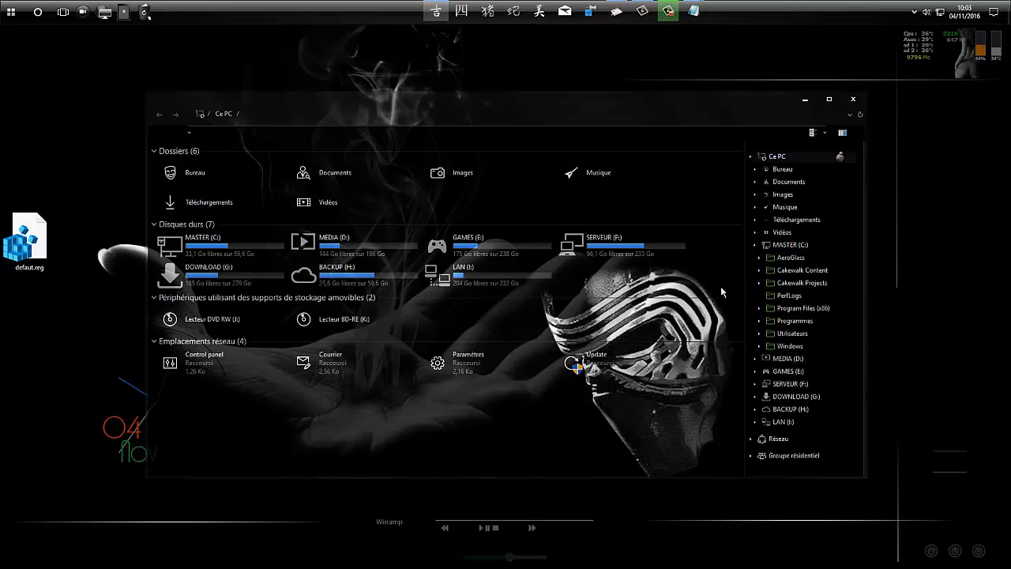
# Step: Run regedit from the desktop to bring up the Shell Icons key in the Registry Editor
pyautogui.click(78, 85)
pyautogui.rightClick(78, 85)
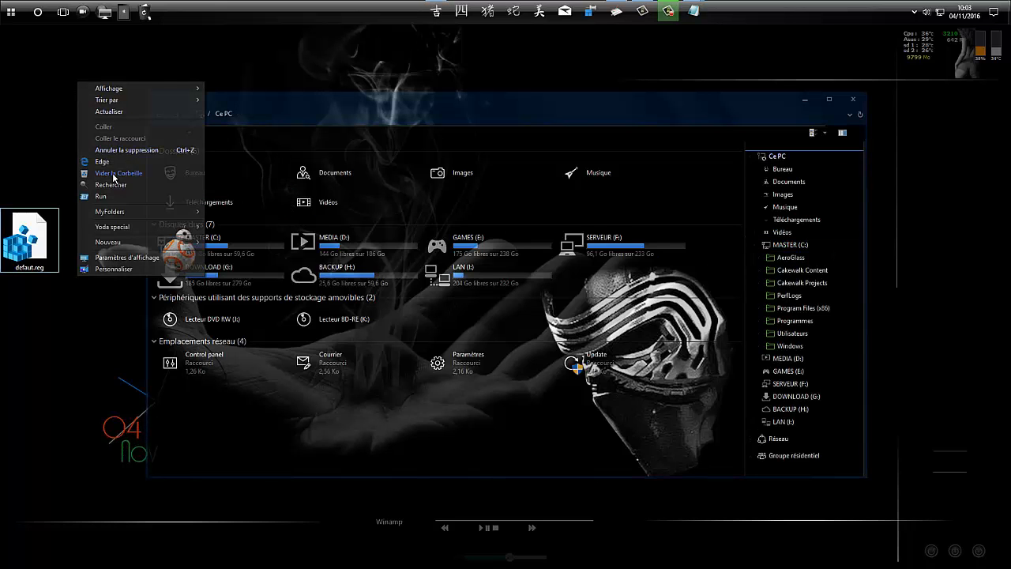
pyautogui.click(114, 190)
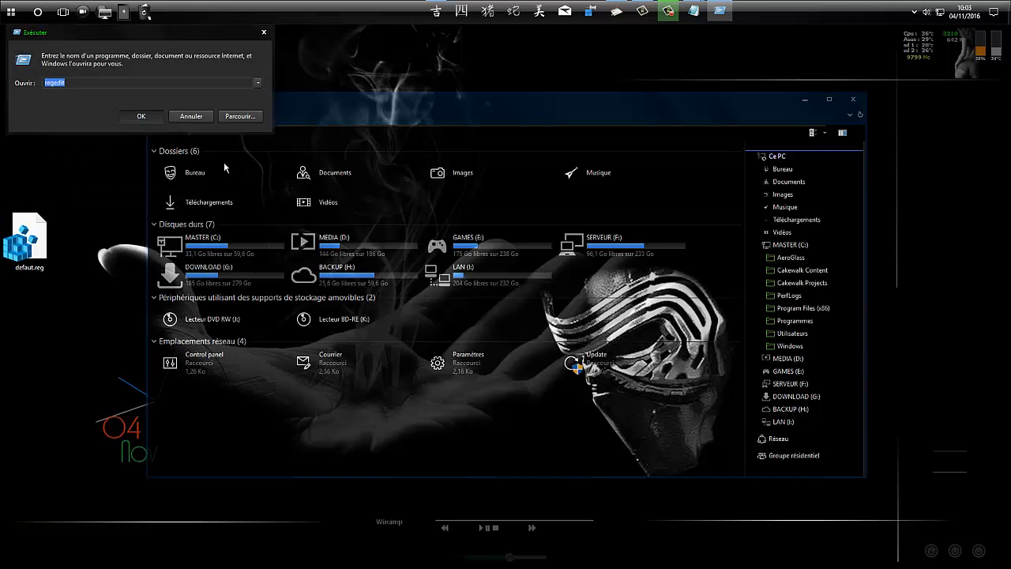
pyautogui.click(141, 117)
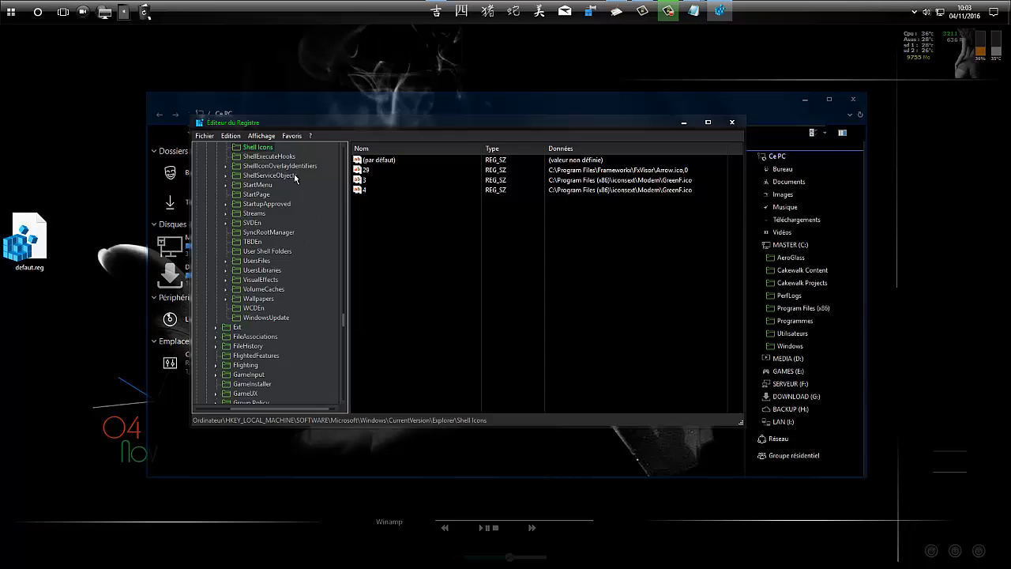
pyautogui.scroll(2, 294, 179)
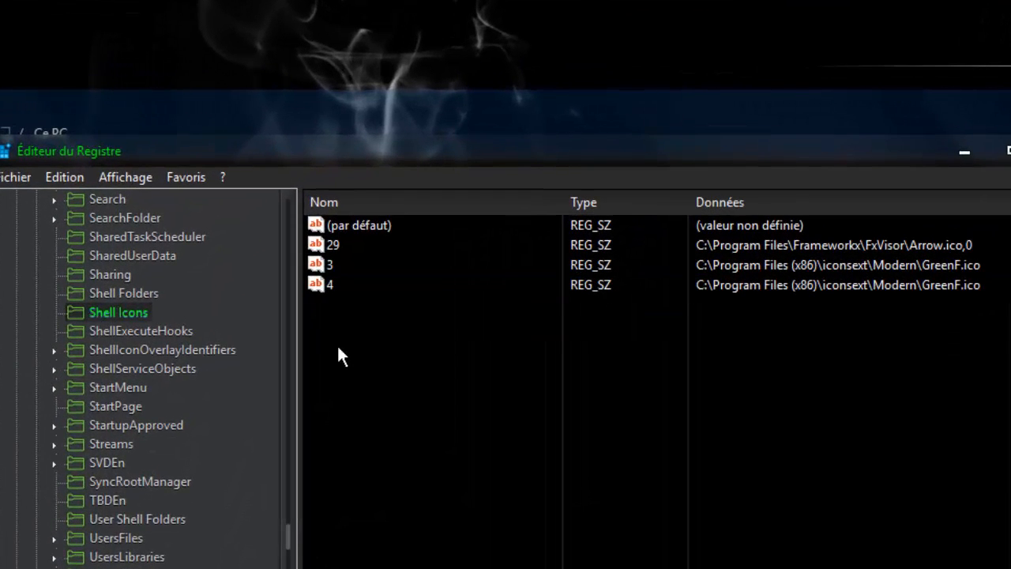
# Step: Delete the string values 3 and 4 from the Shell Icons key, confirming each deletion
pyautogui.click(330, 264)
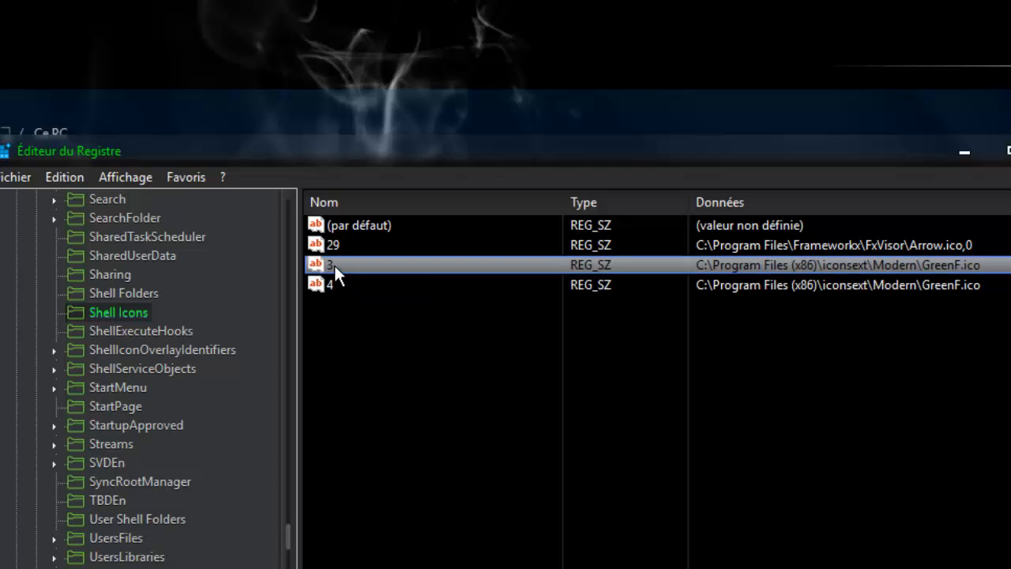
pyautogui.rightClick(334, 265)
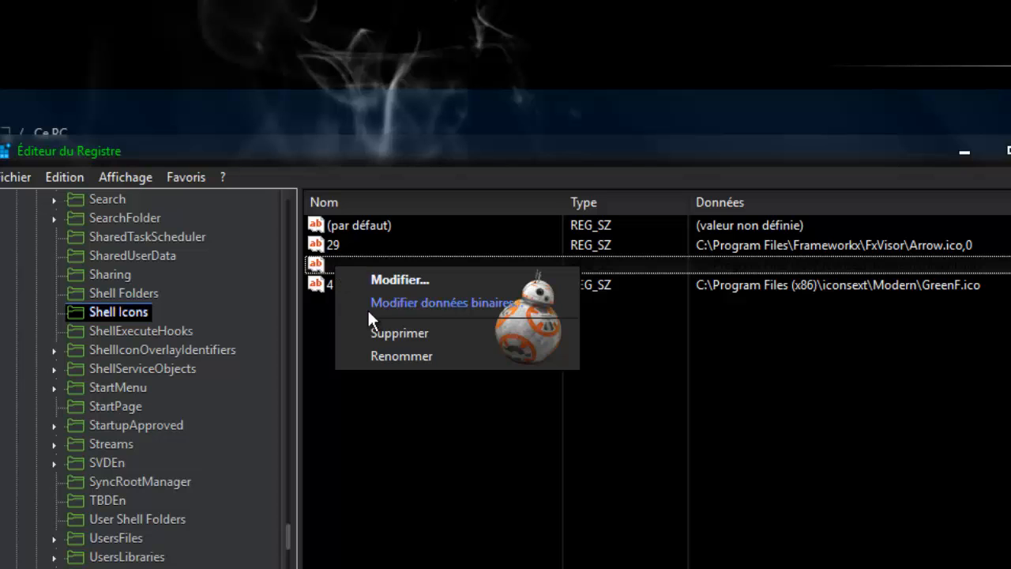
pyautogui.click(371, 337)
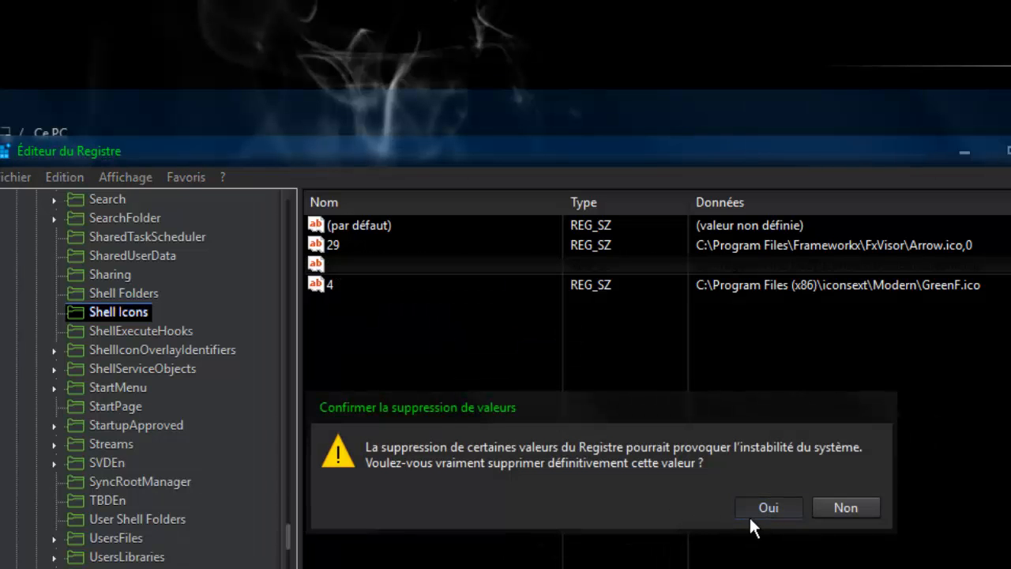
pyautogui.click(757, 515)
pyautogui.rightClick(340, 267)
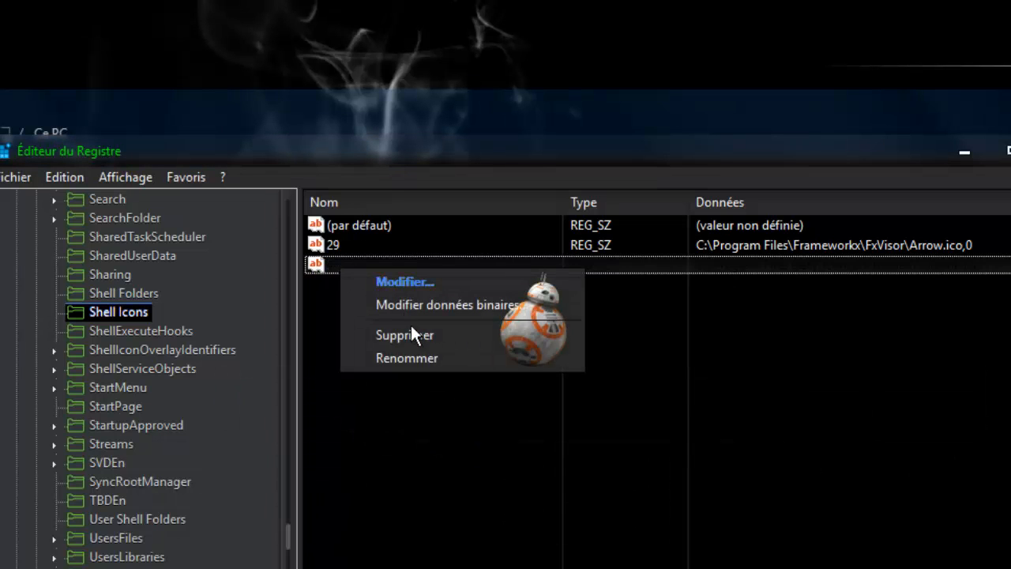
pyautogui.click(404, 336)
pyautogui.click(740, 510)
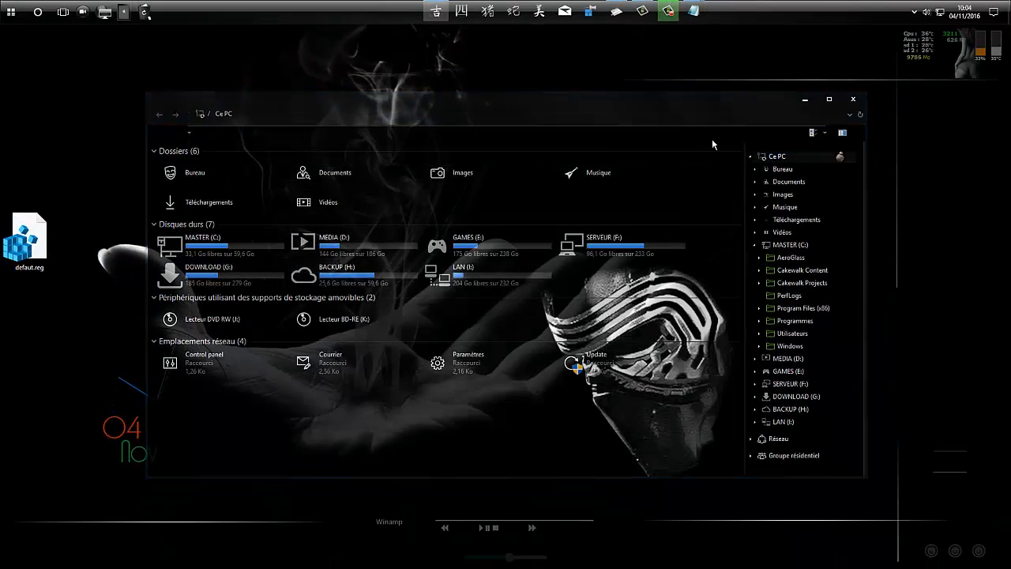
# Step: Refresh the desktop and reopen File Explorer on the MASTER (C:) drive to check its folder icons
pyautogui.rightClick(613, 56)
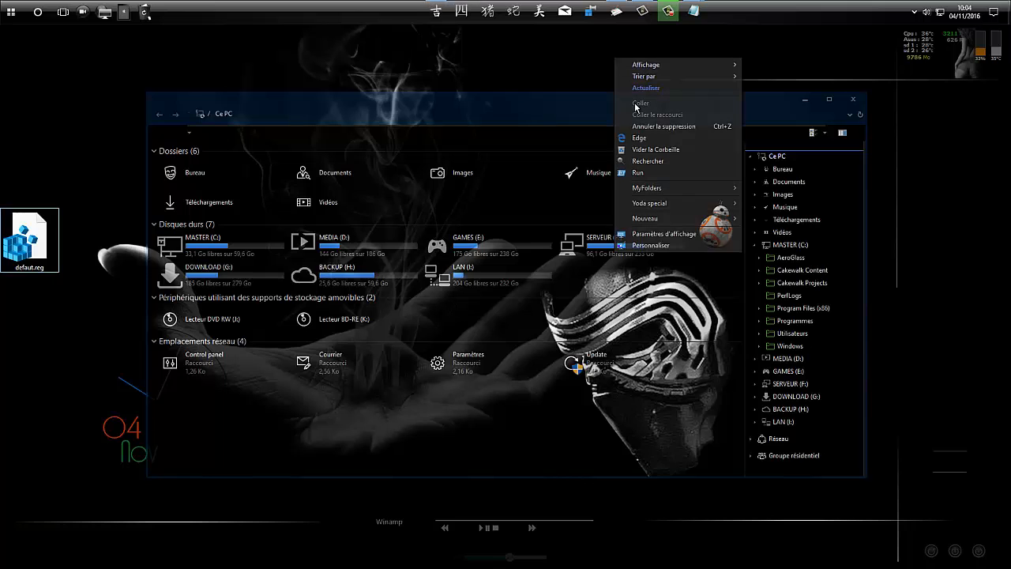
pyautogui.click(637, 89)
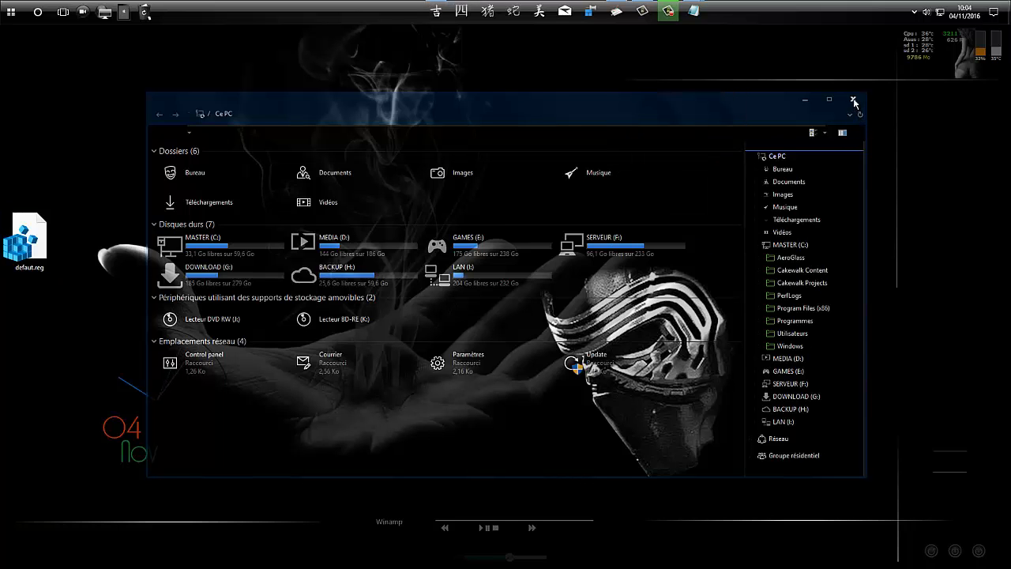
pyautogui.click(853, 100)
pyautogui.click(436, 11)
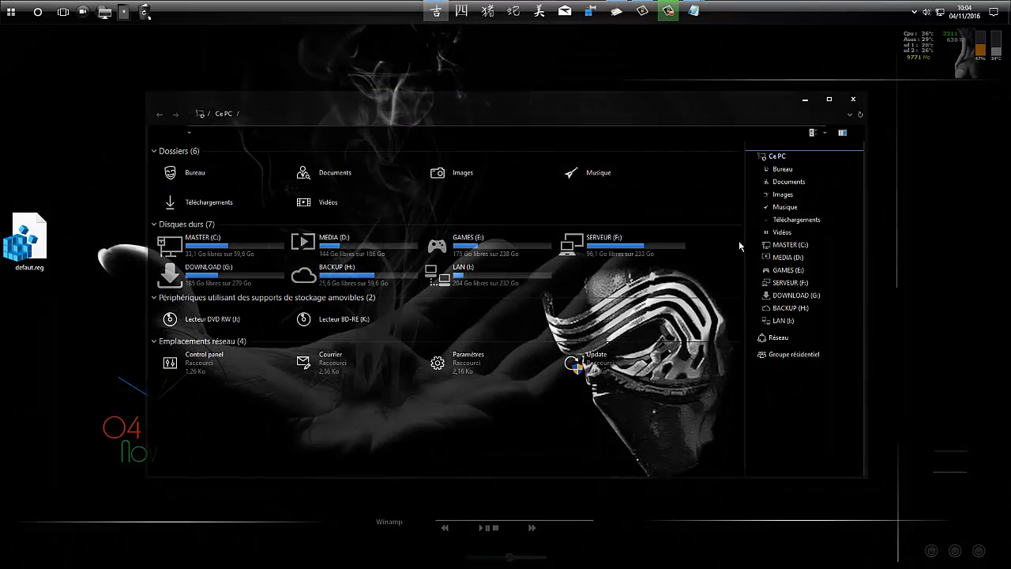
pyautogui.click(790, 245)
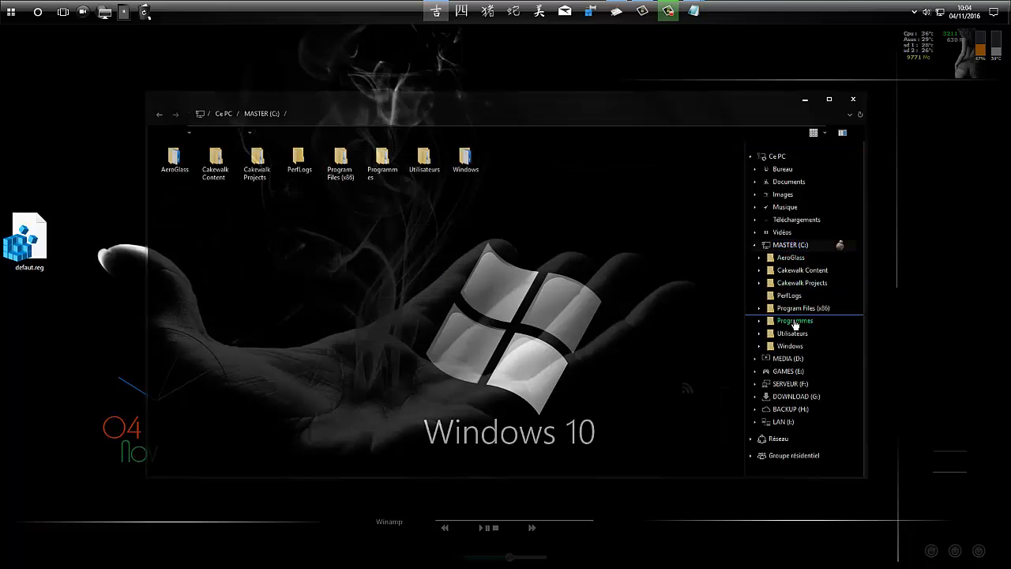